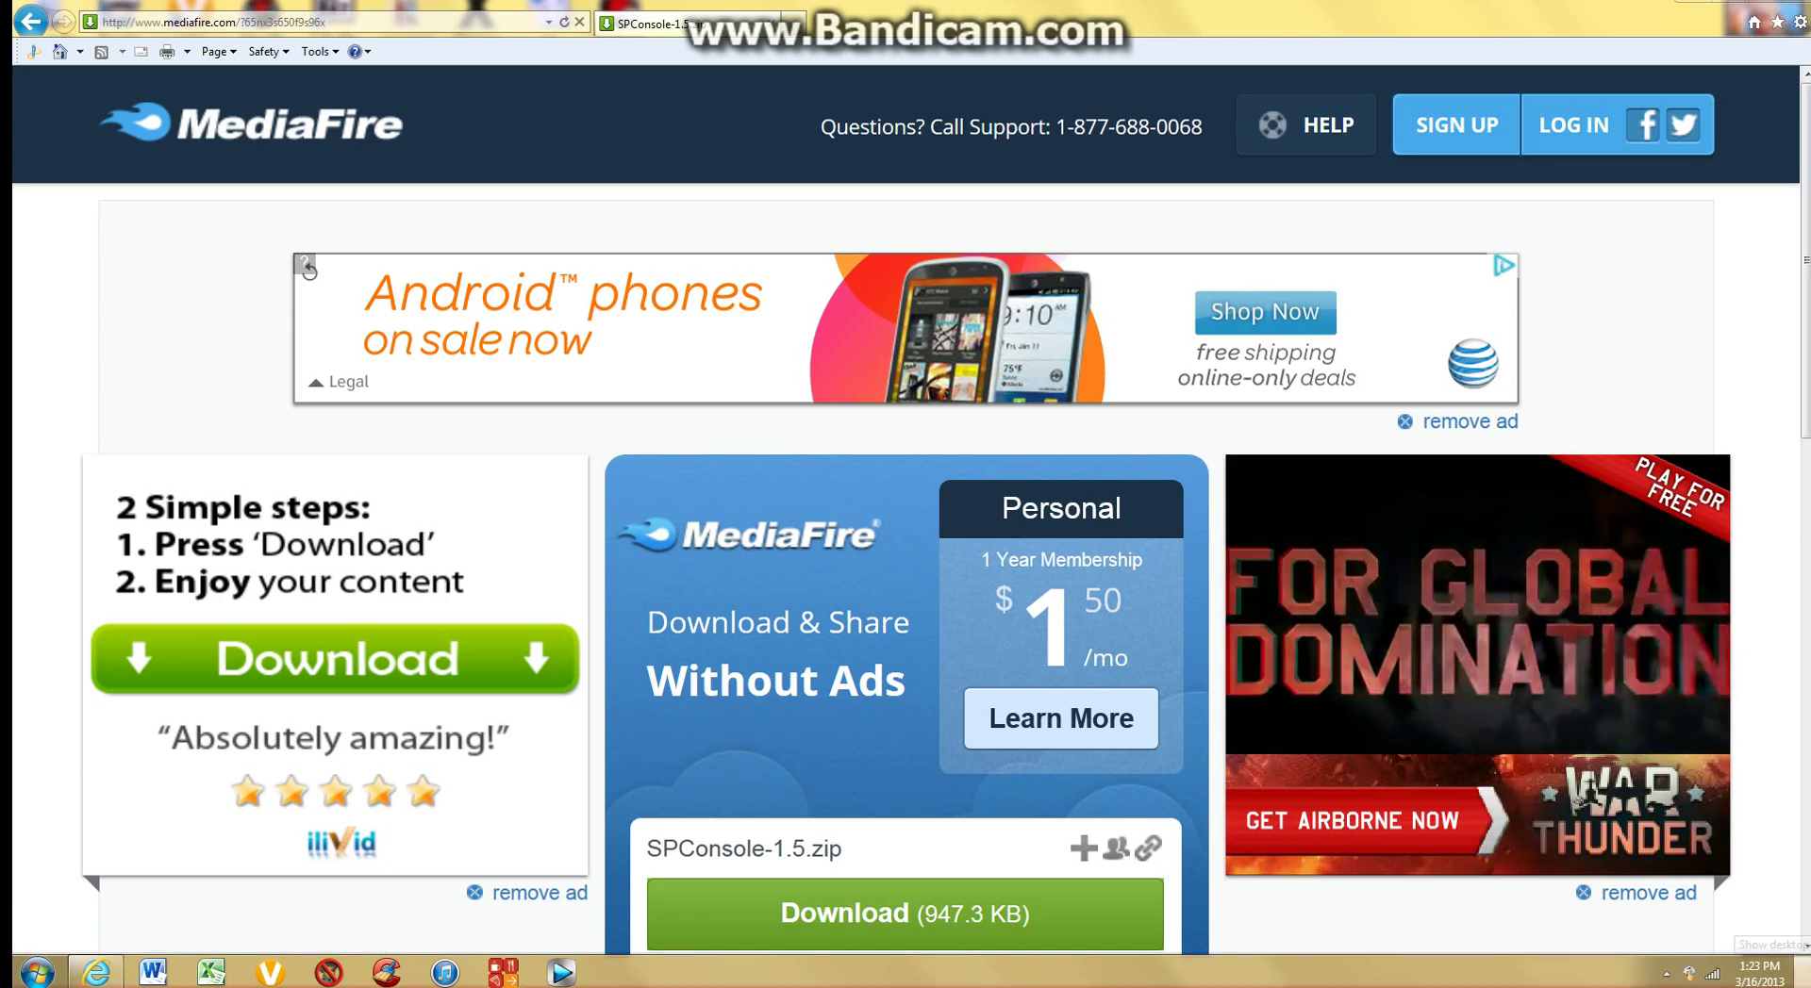
- Clear the desktop and open the Roaming folder by searching %appdata% from the Start menu
key(super+d)
drag(822, 415, 822, 611)
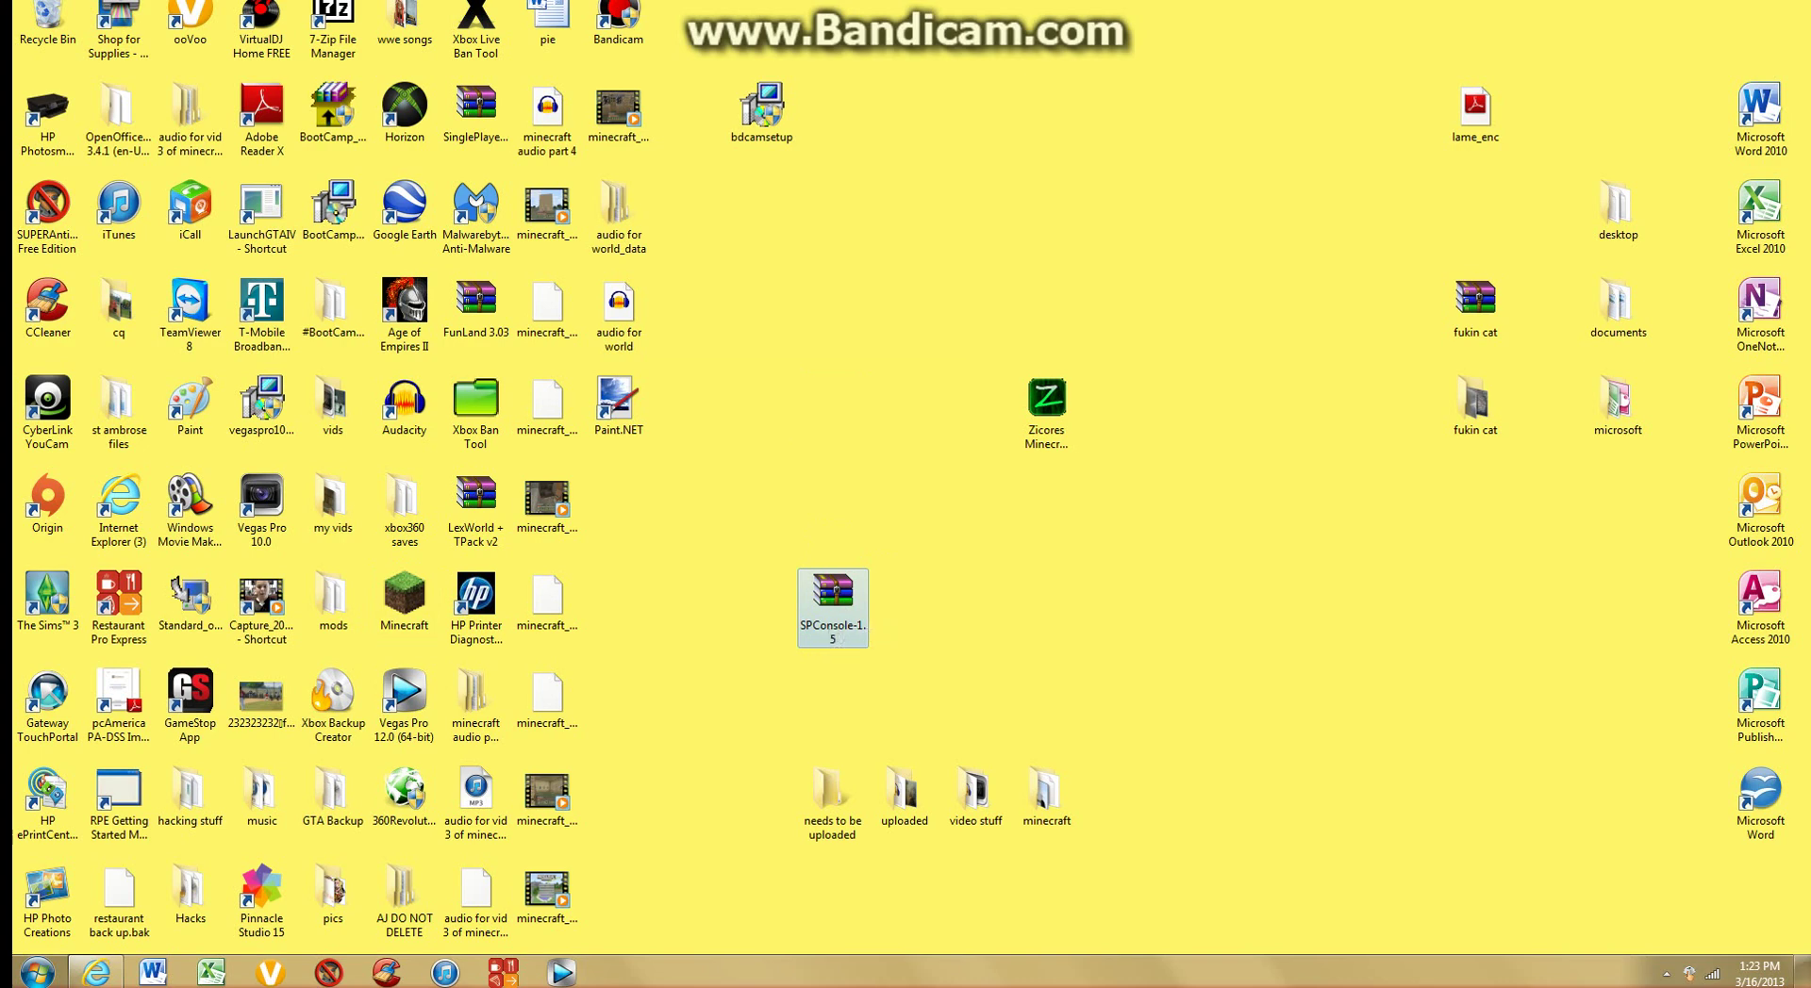
key(super)
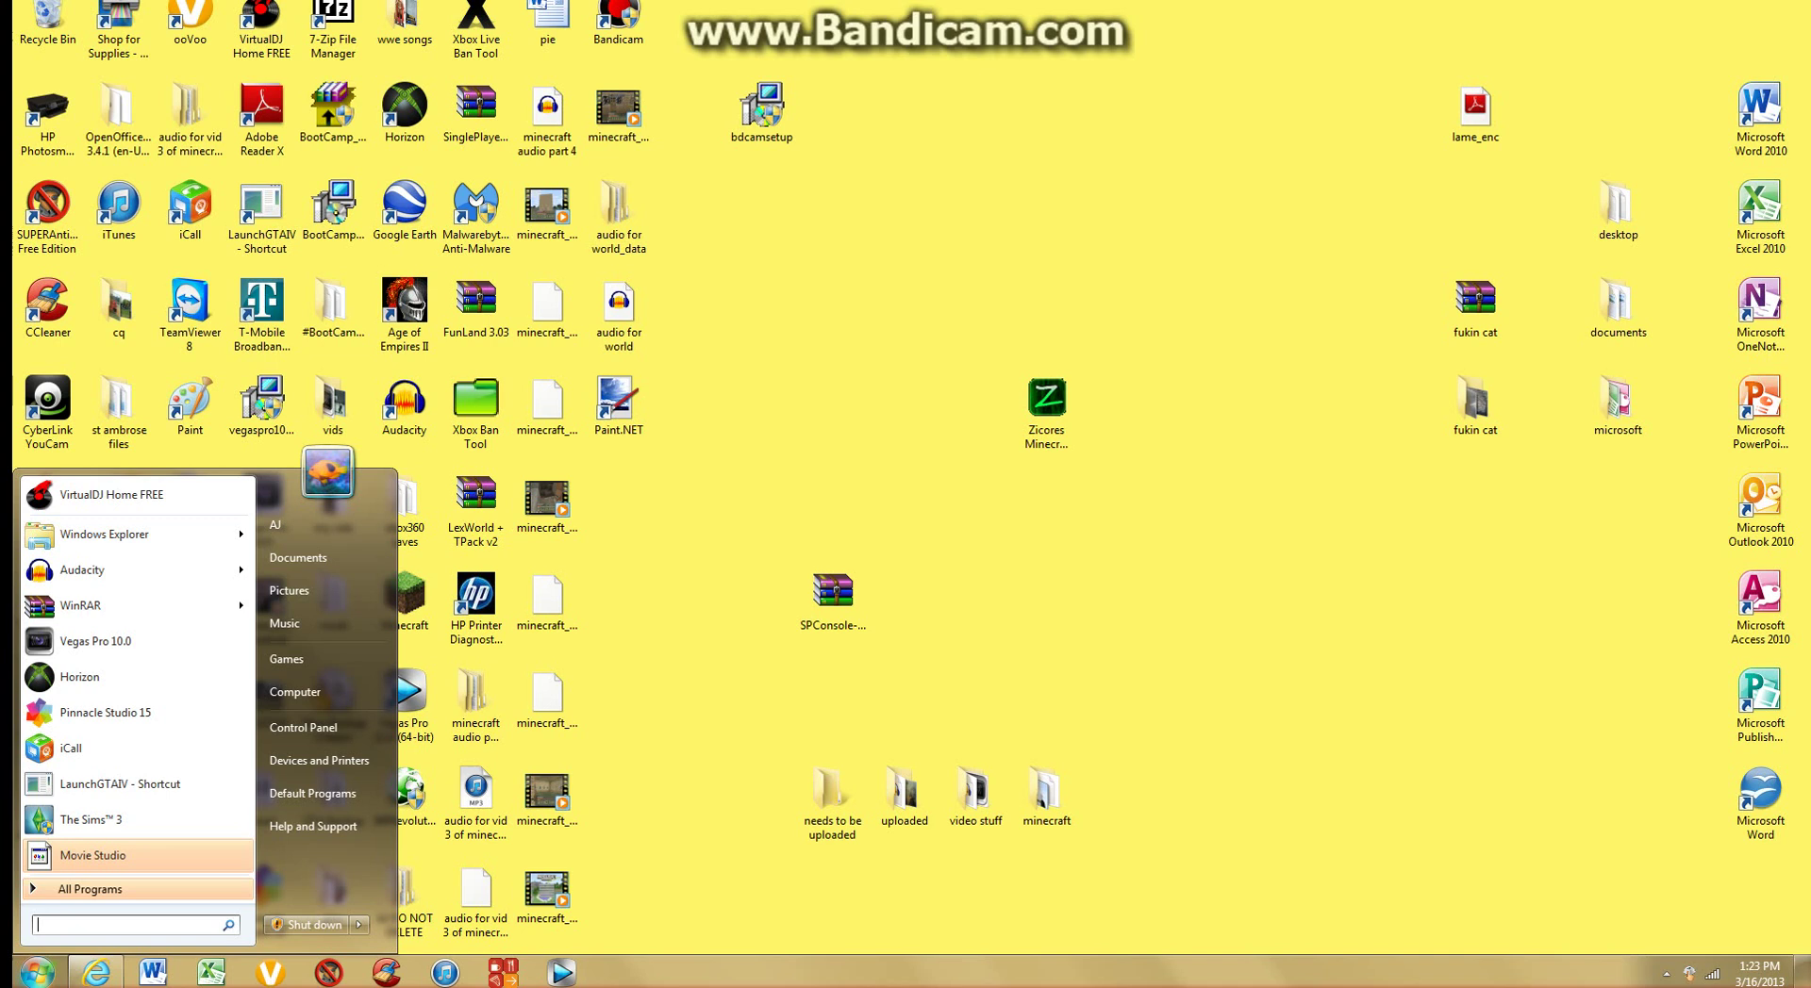
text(%appdata)
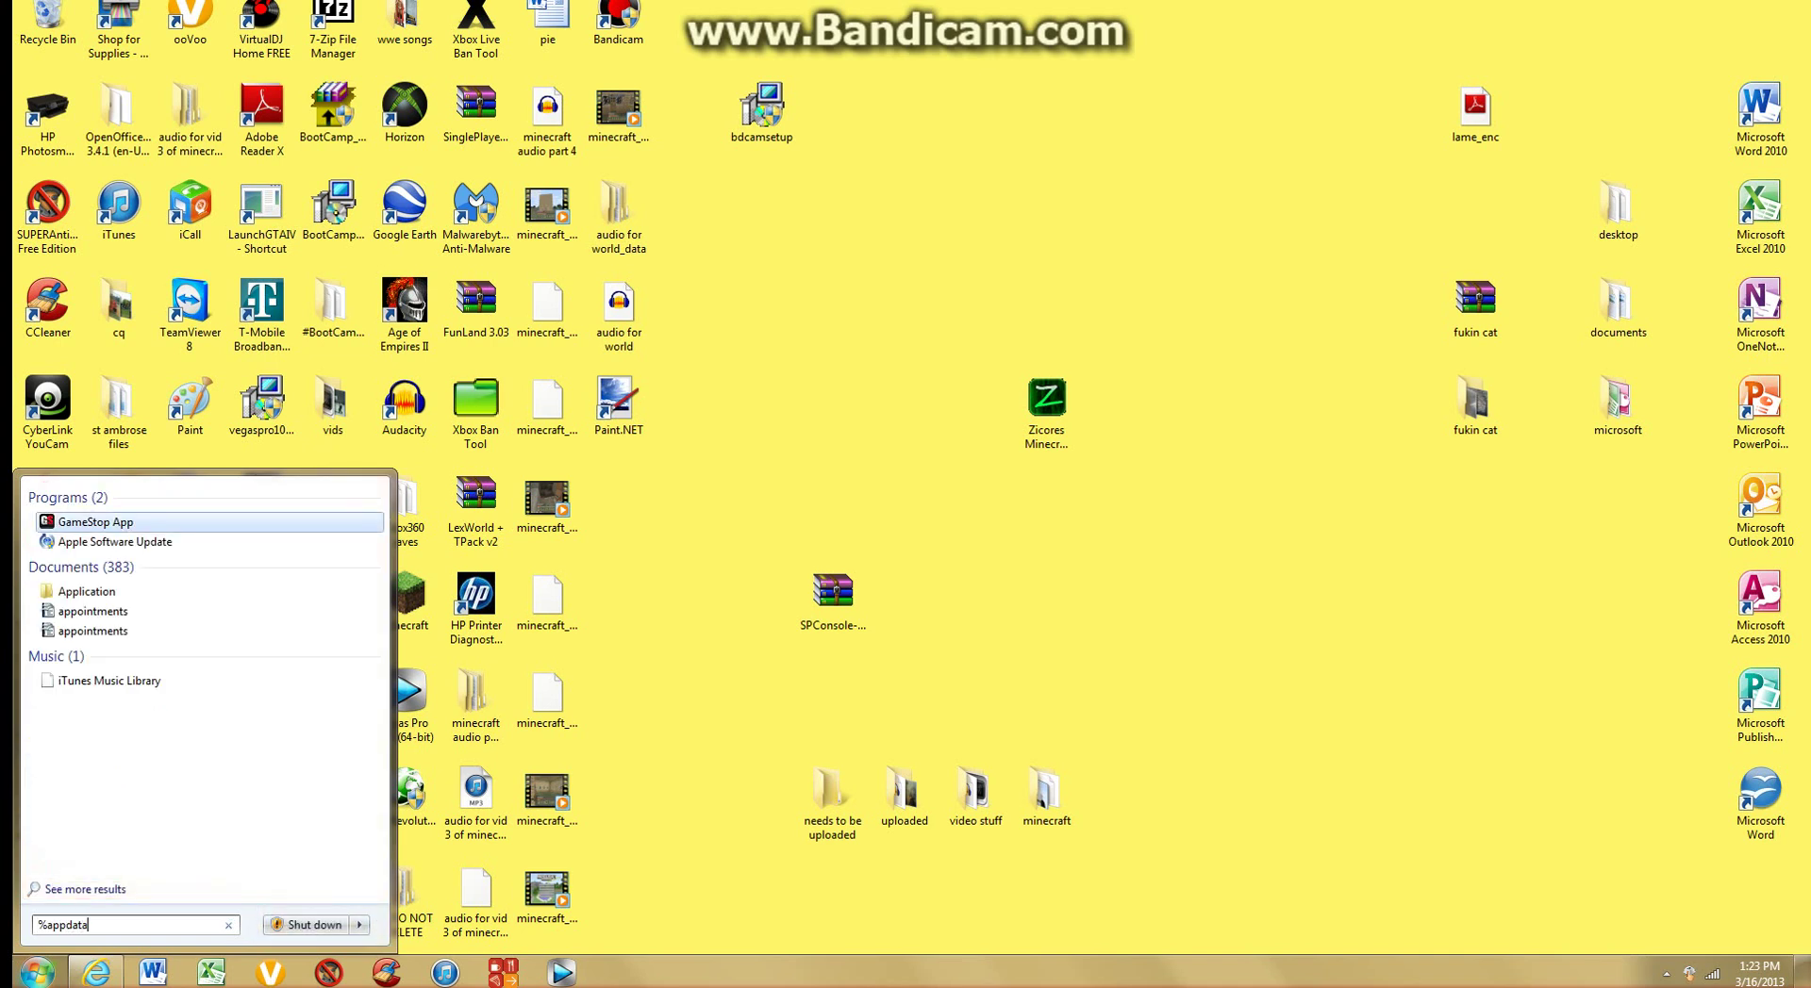
text(%)
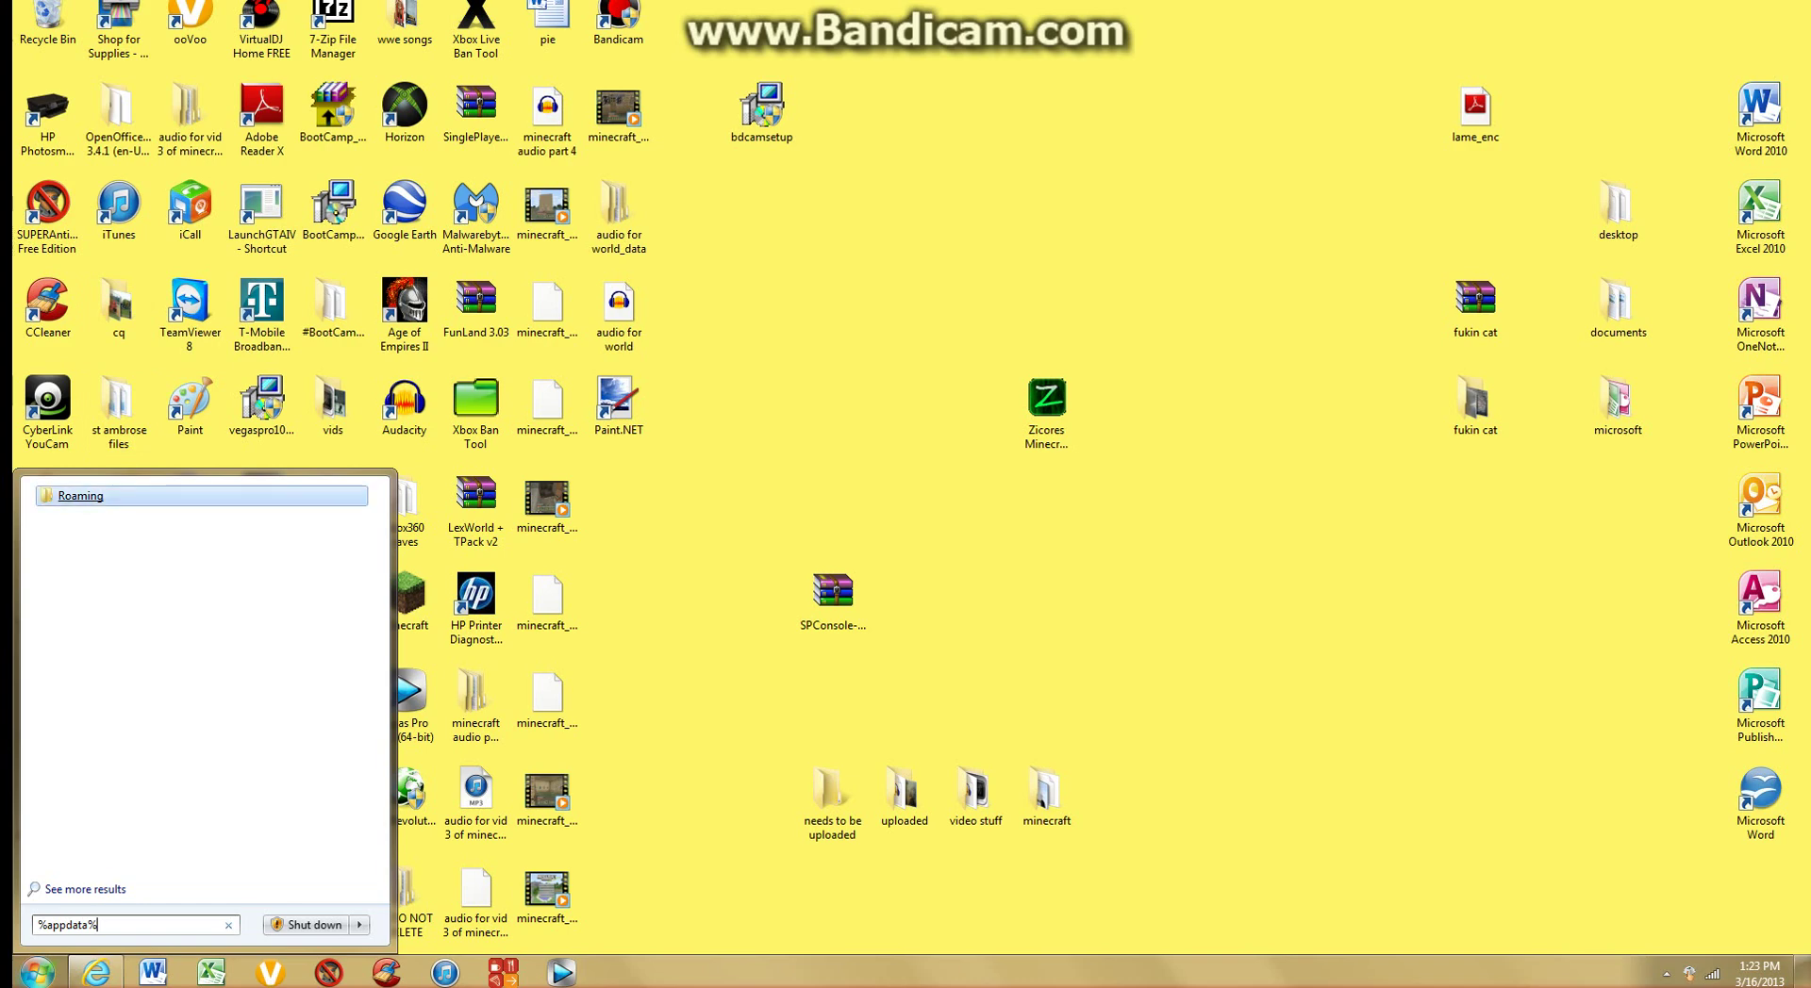
key(Return)
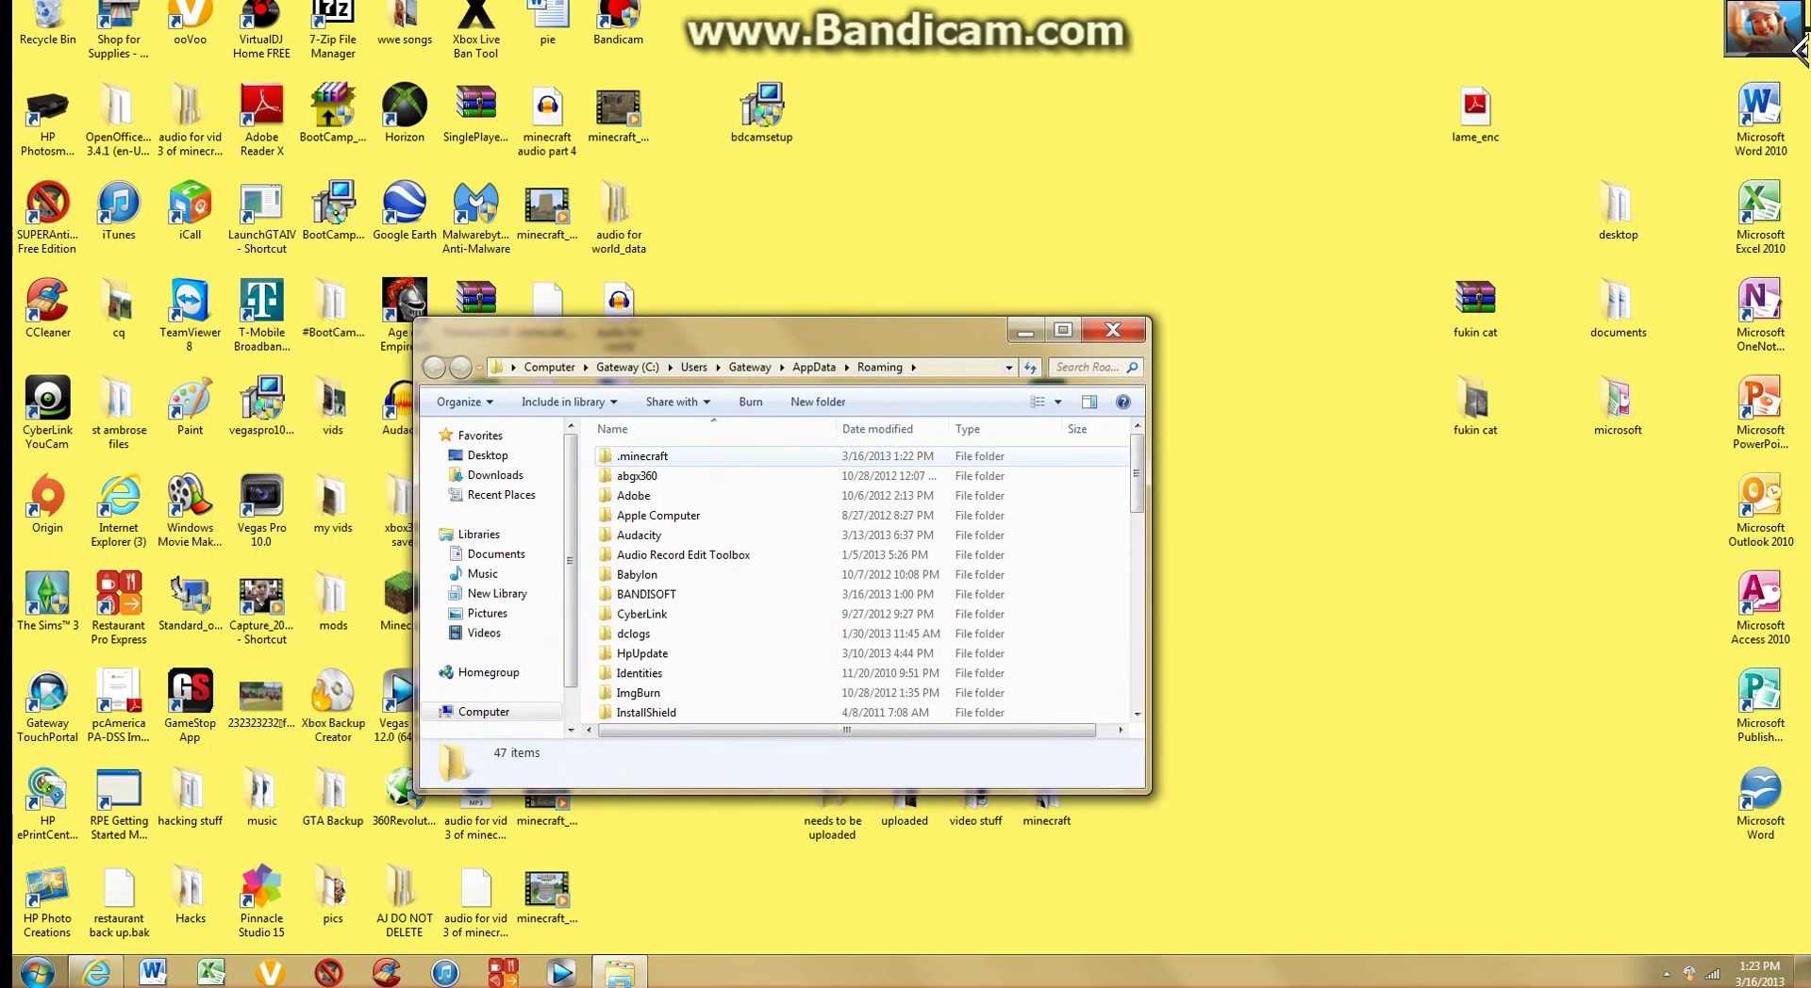
- Go into .minecraft\bin and bring up Open with for minecraft.jar to reach WinRAR
key(Return)
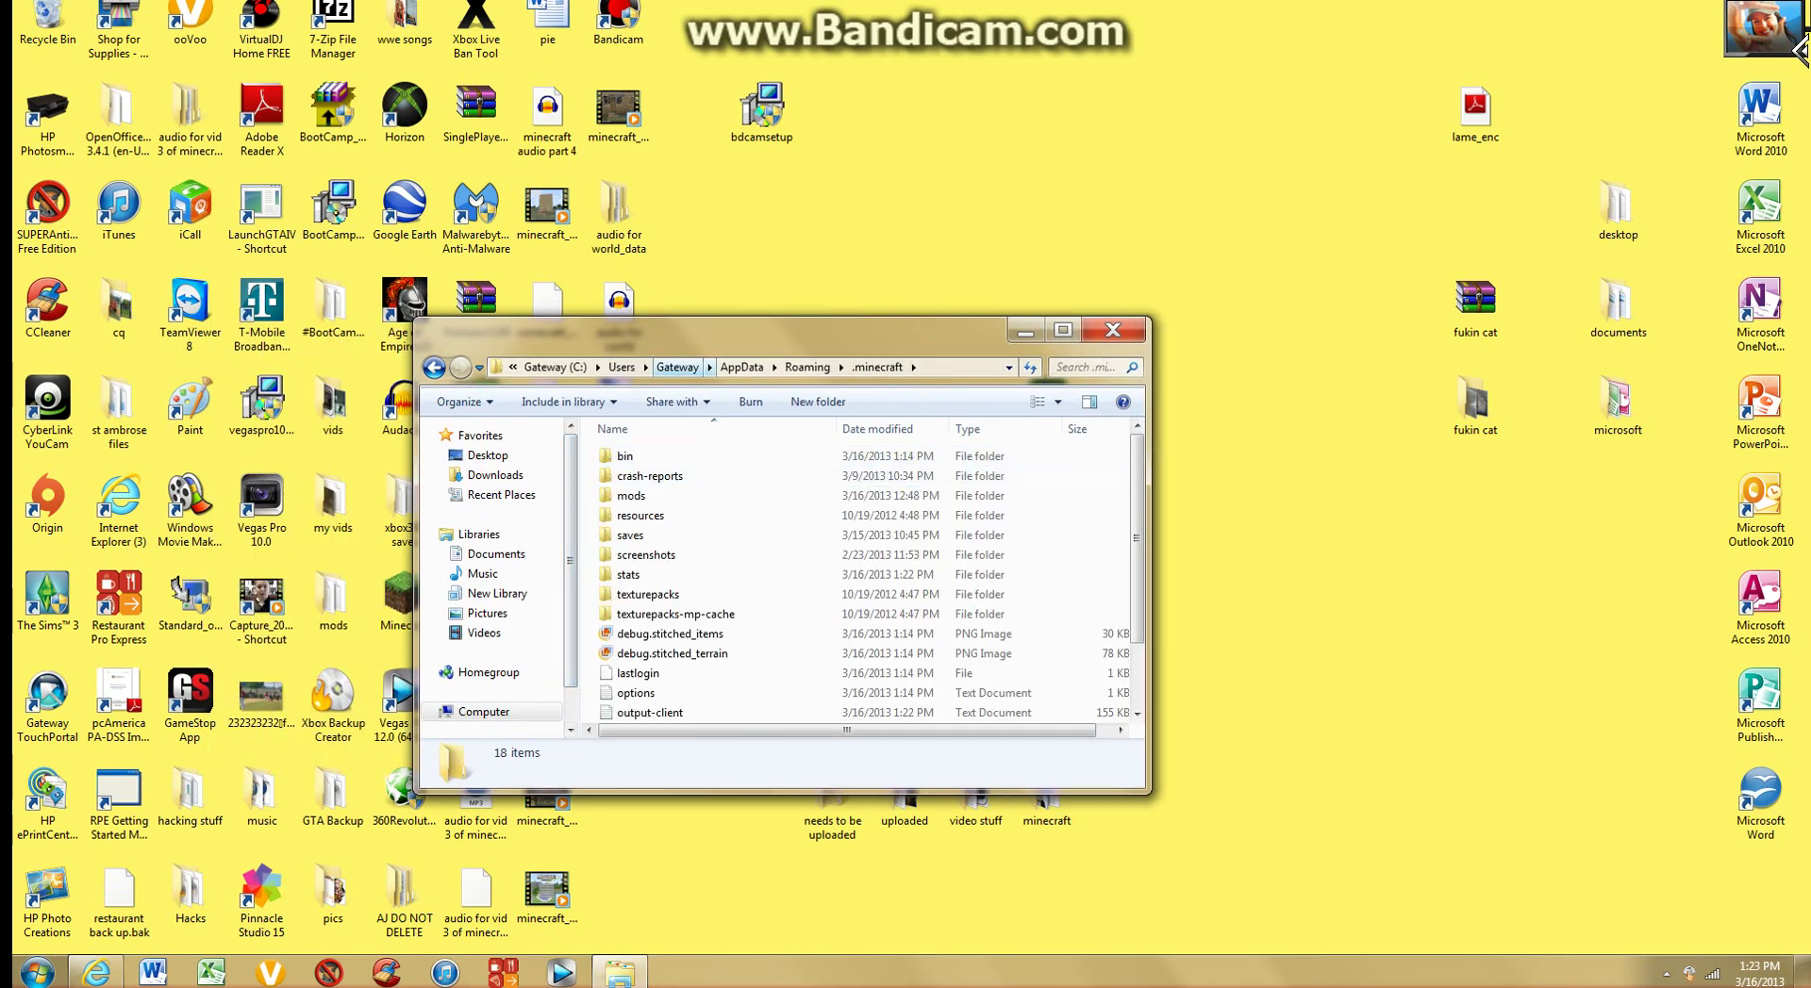
key(Down)
key(Return)
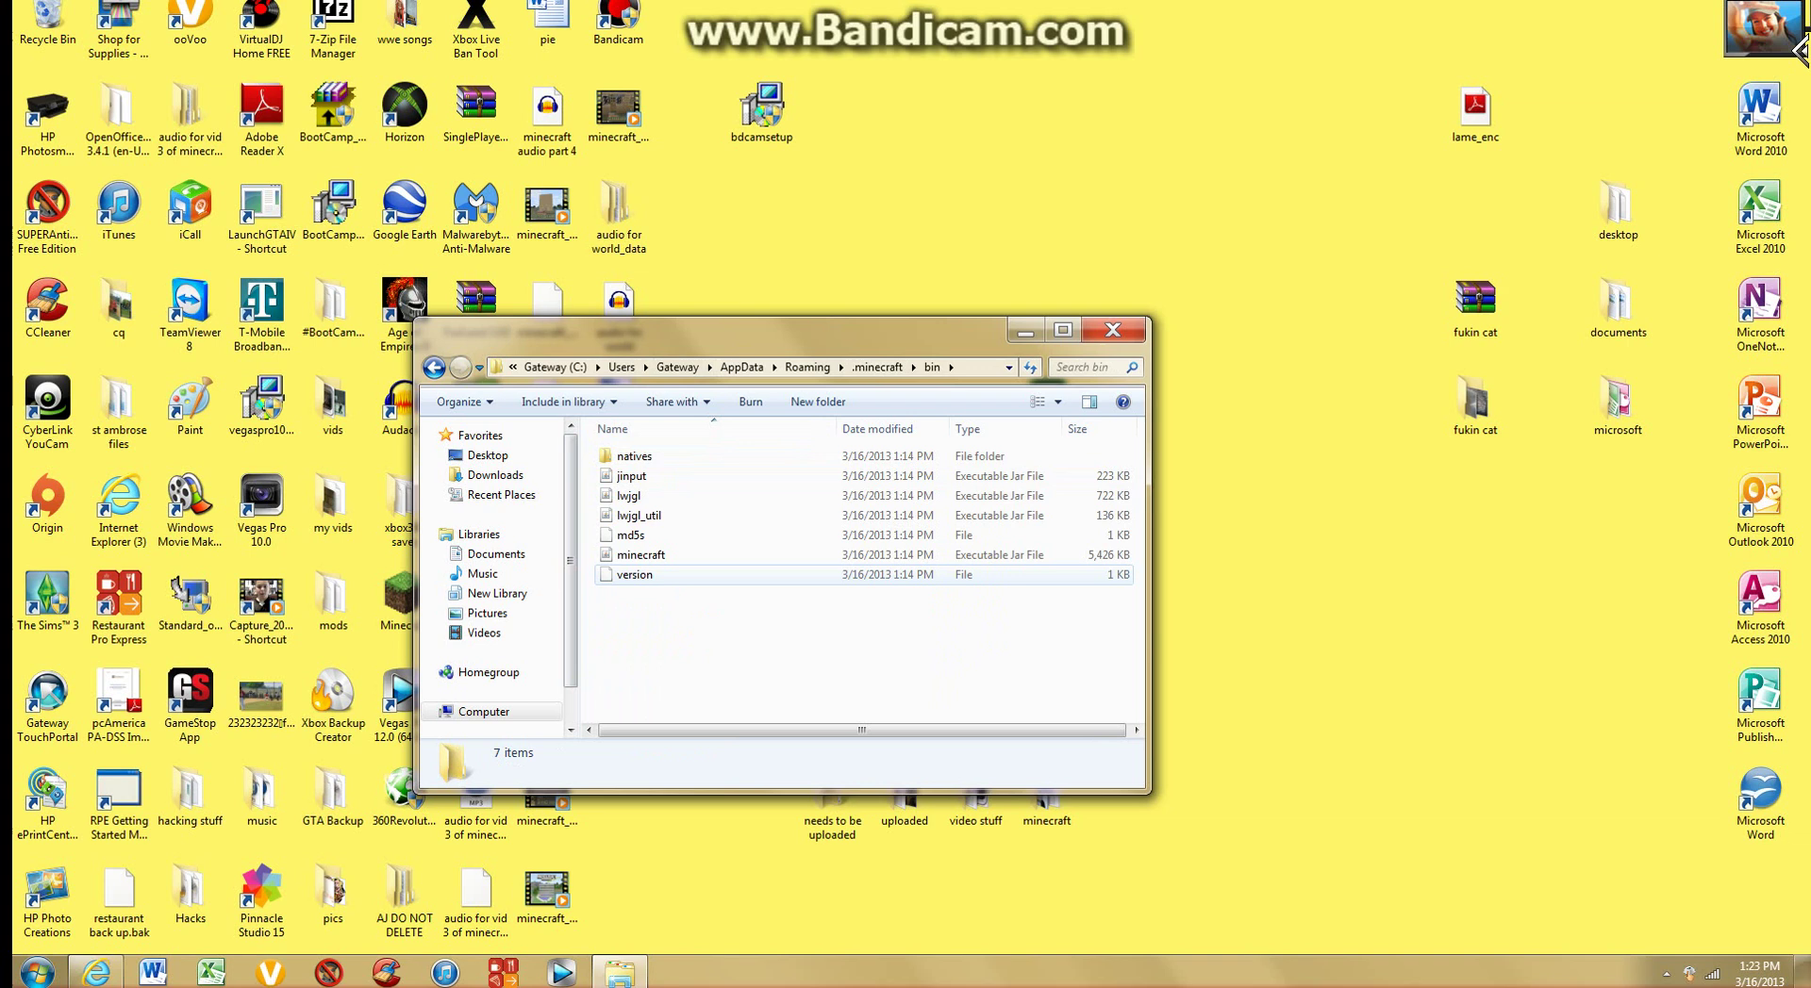
click(641, 554)
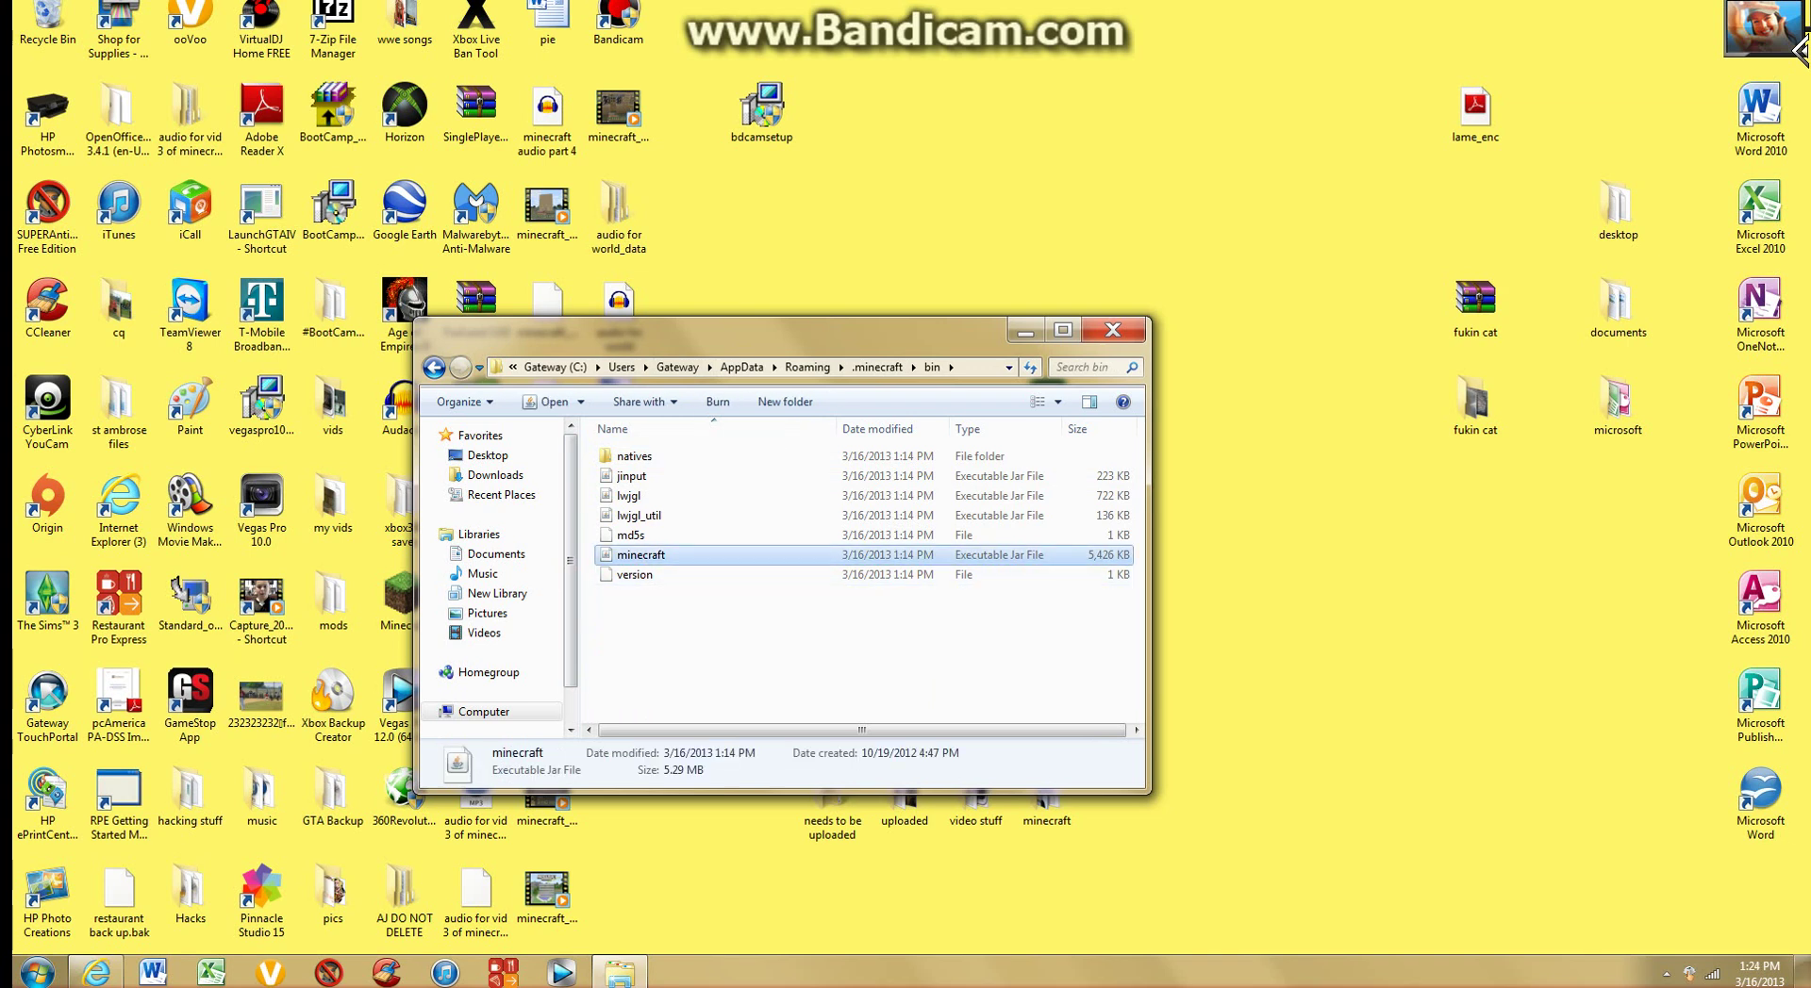
right_click(651, 558)
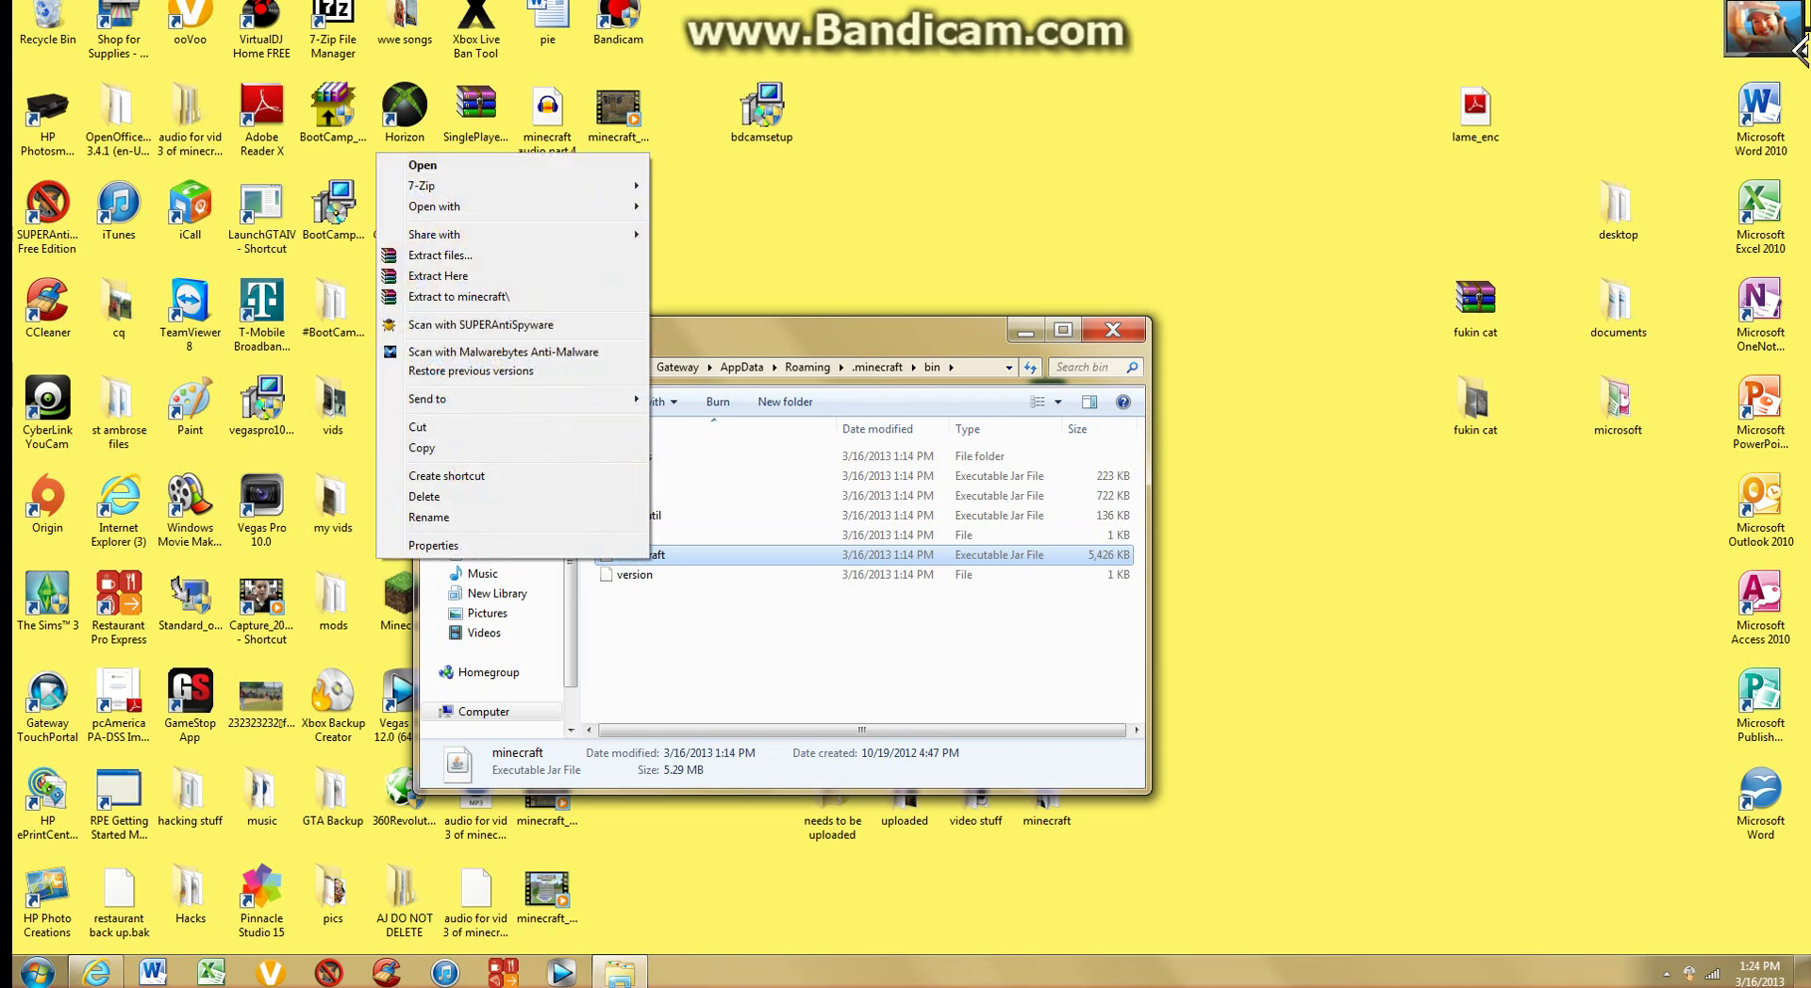
mouse_move(528, 206)
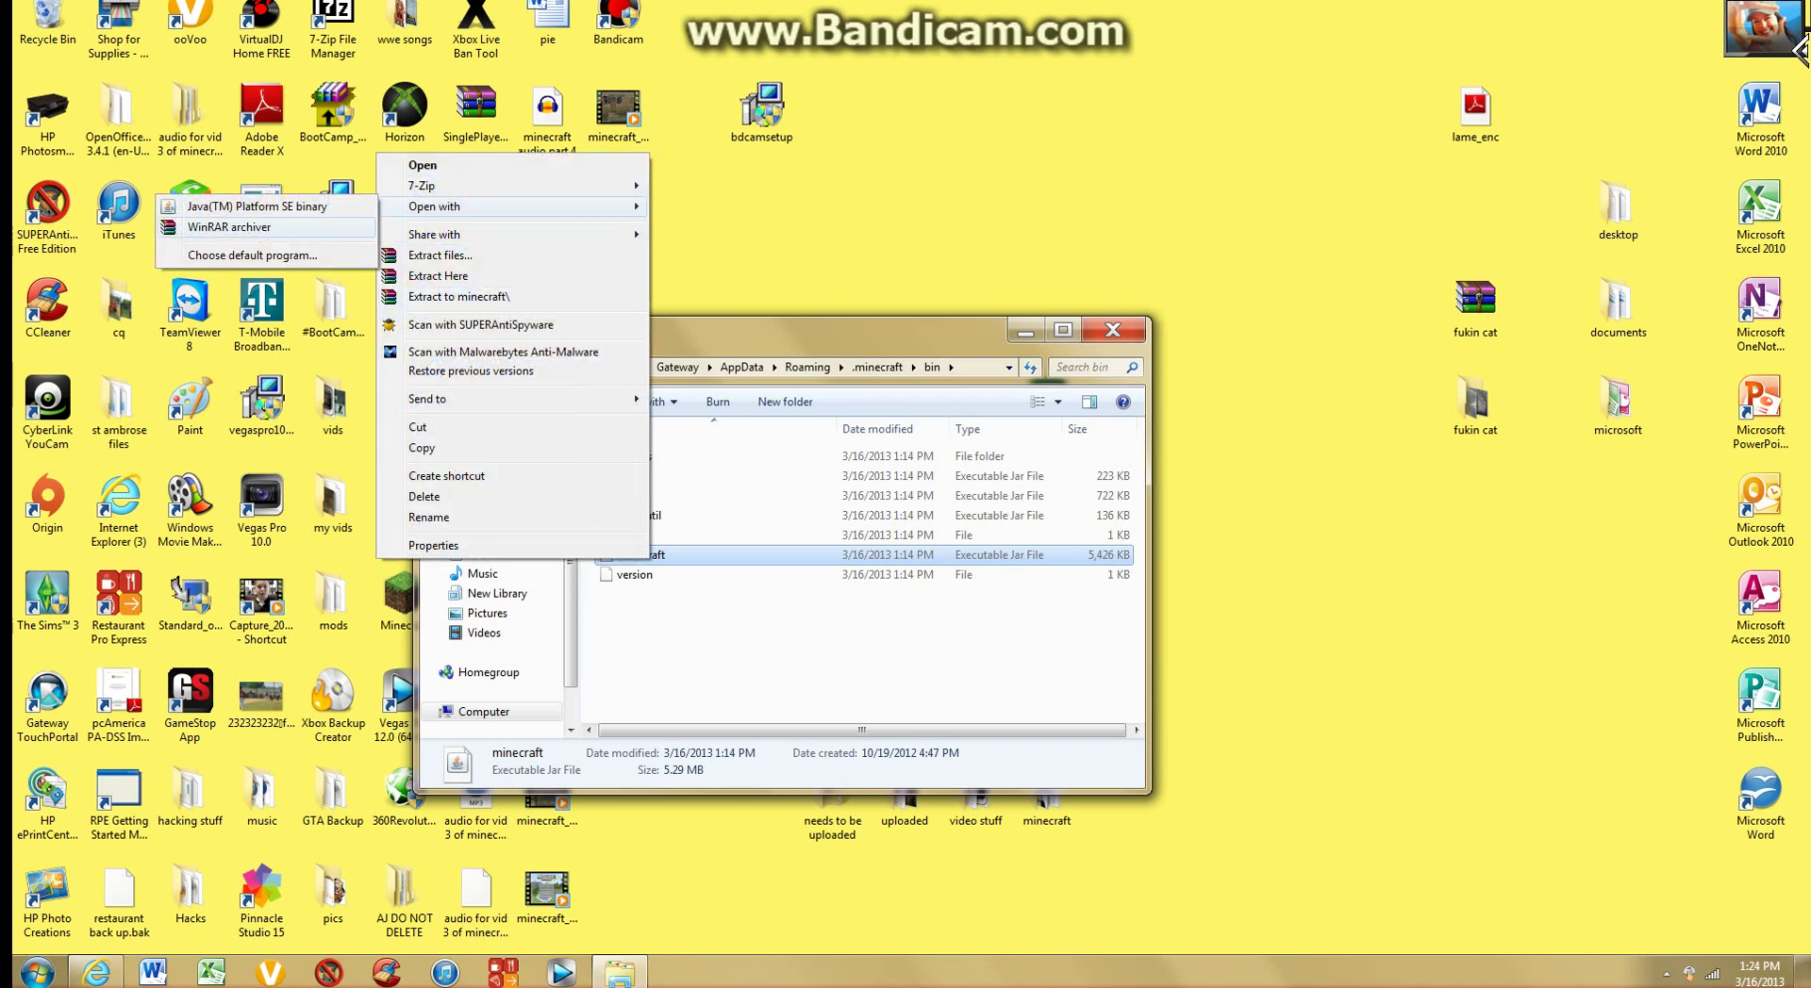
- Open minecraft.jar in WinRAR and position its window on the left
click(229, 227)
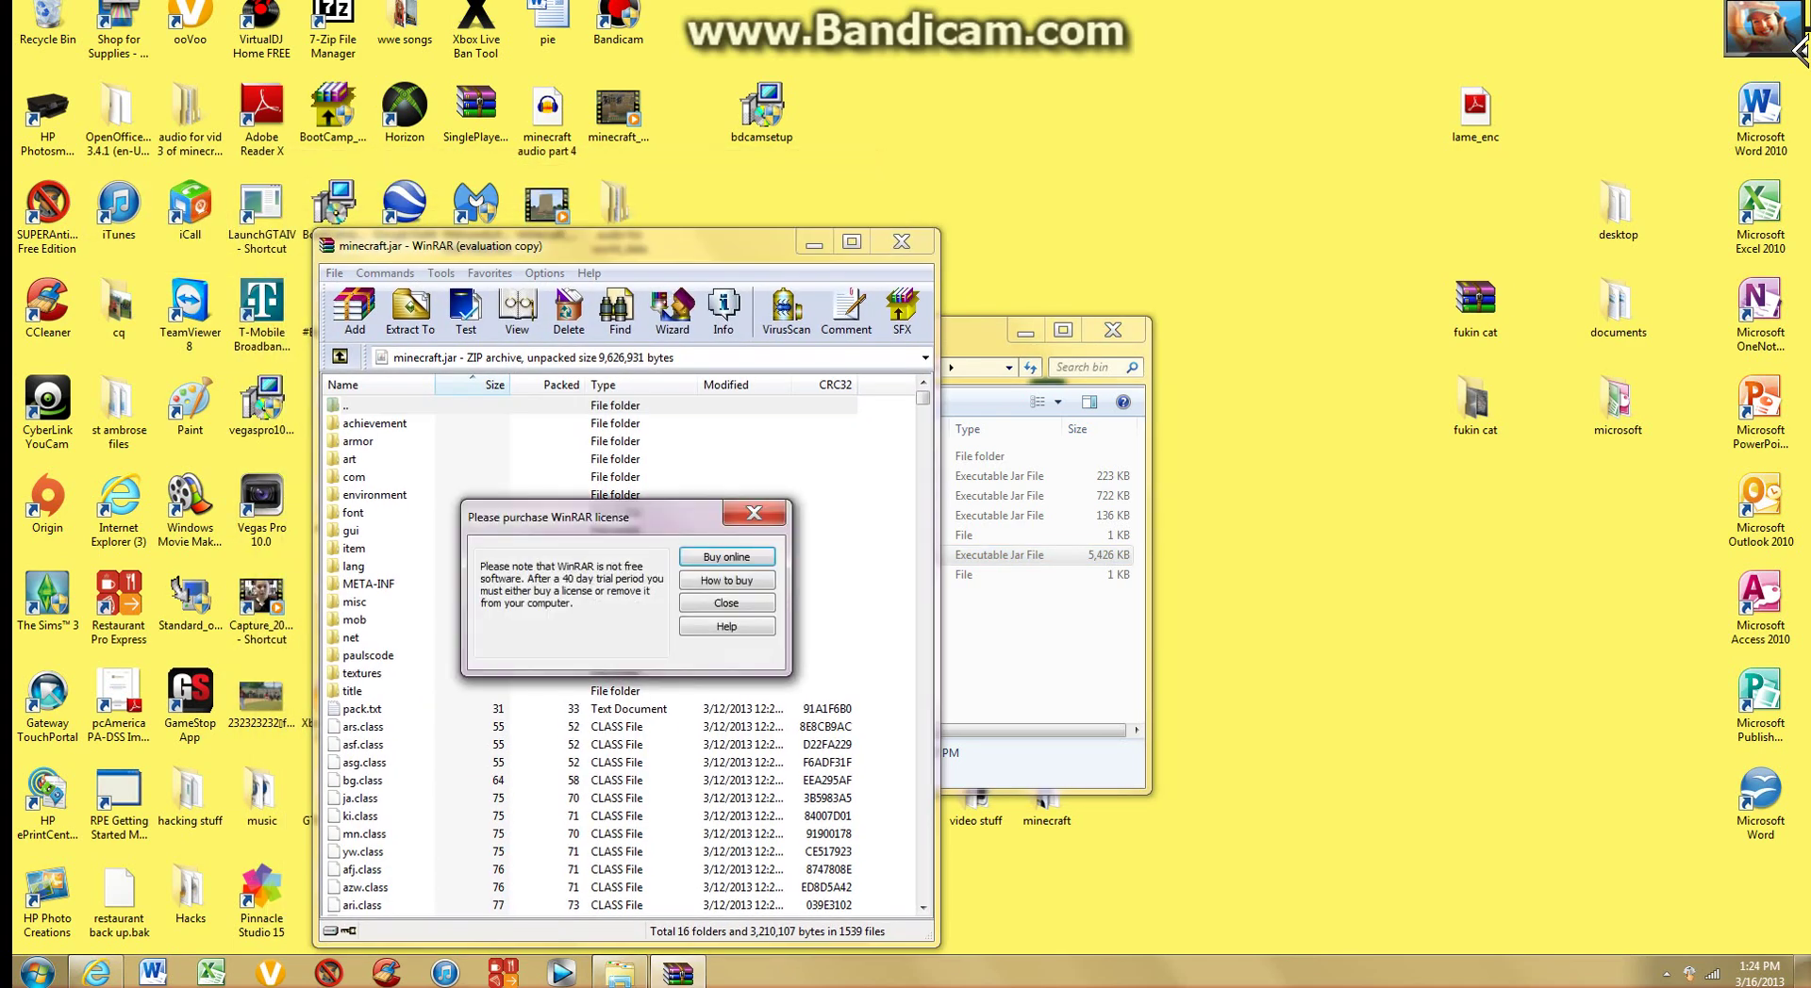
key(Escape)
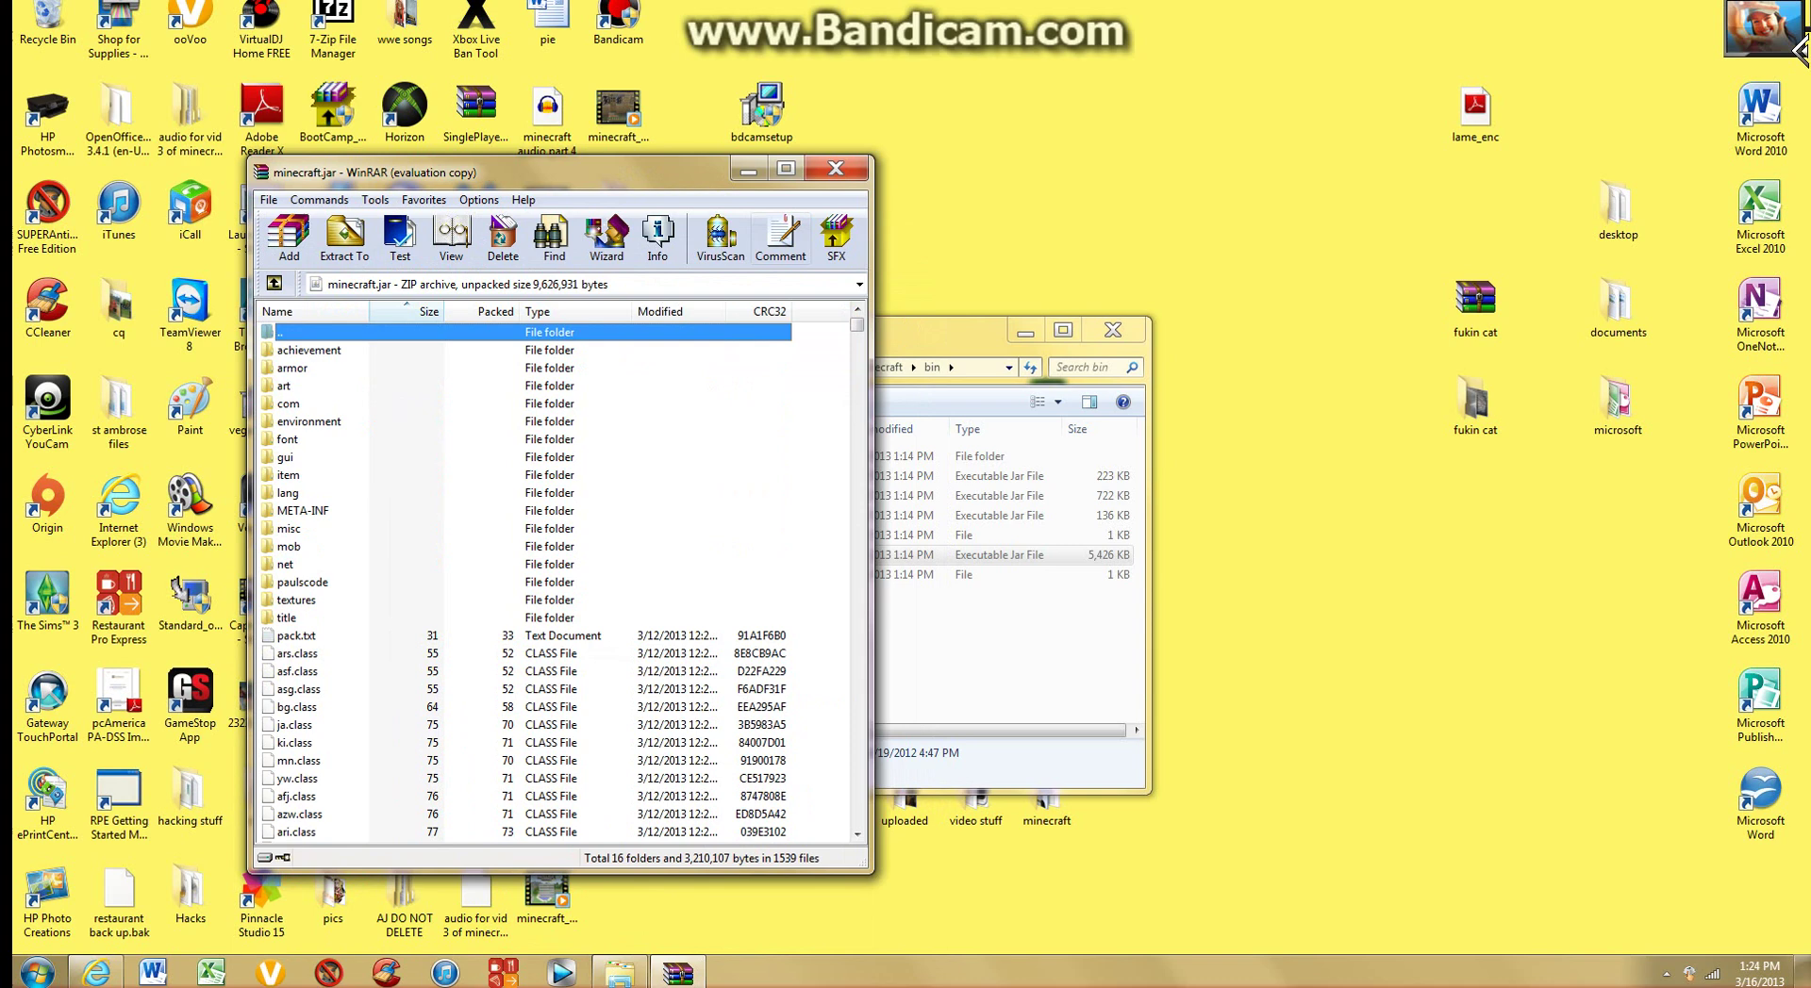
drag(944, 330, 1312, 436)
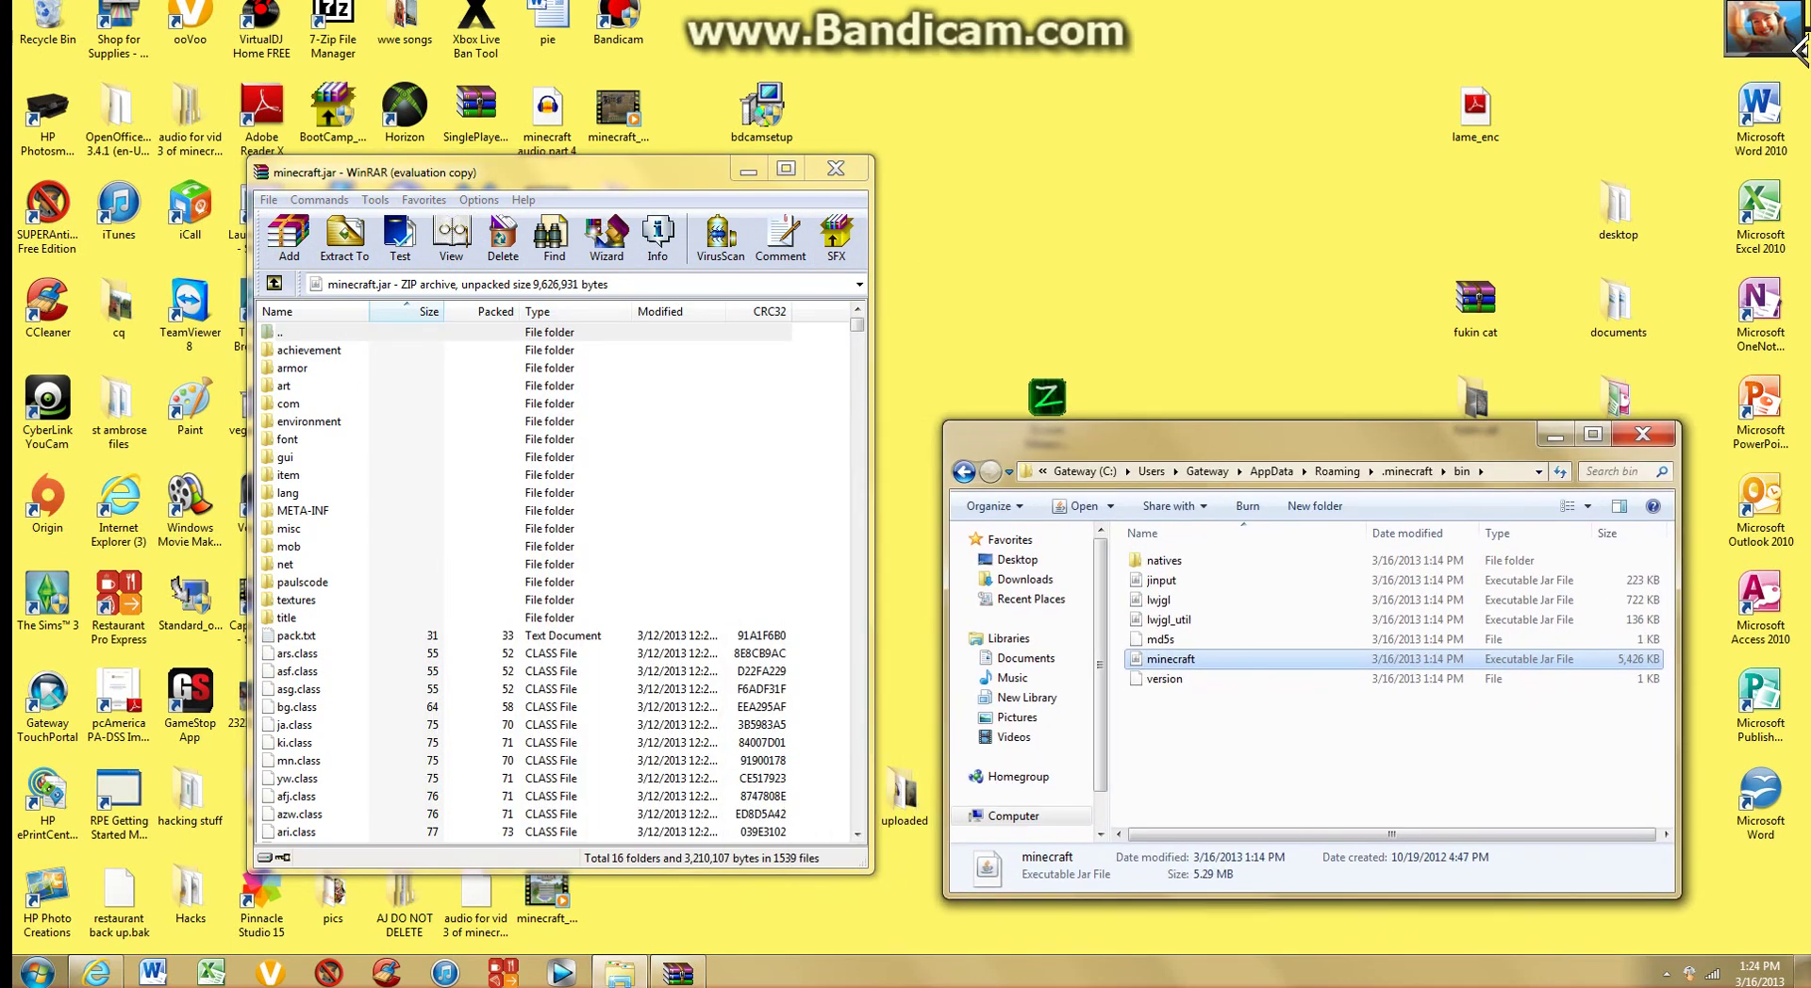
click(1554, 433)
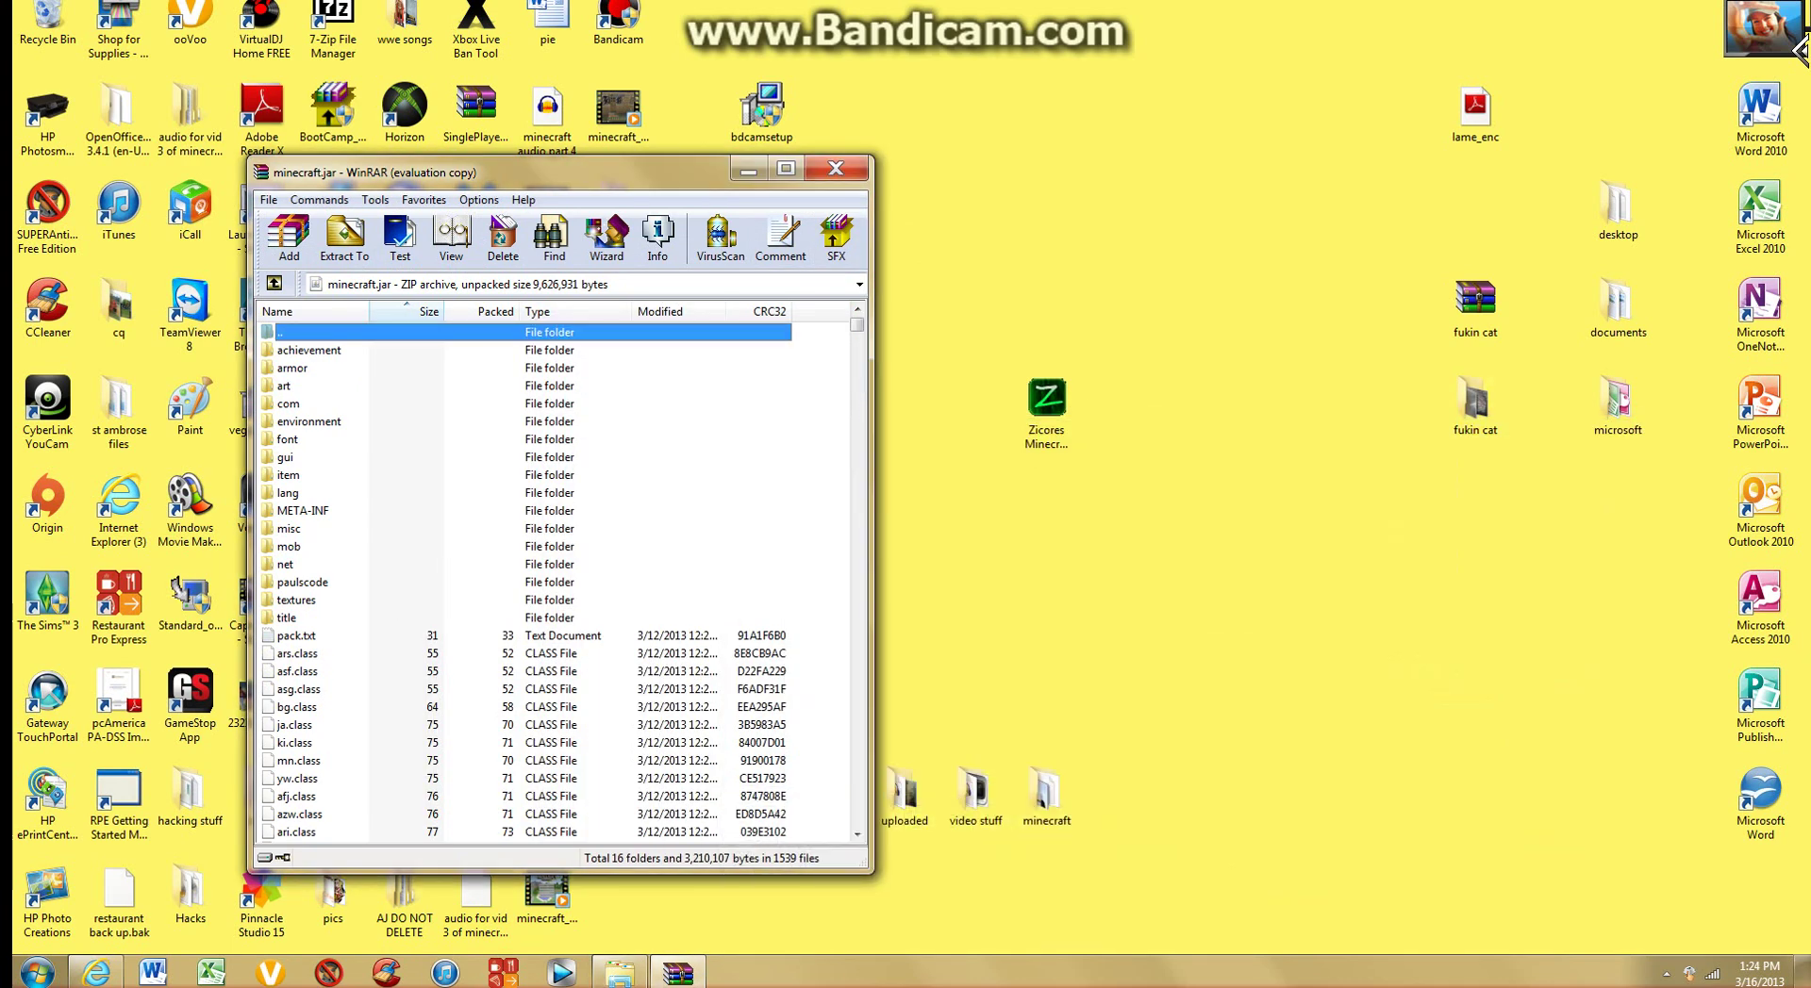
drag(472, 171, 325, 228)
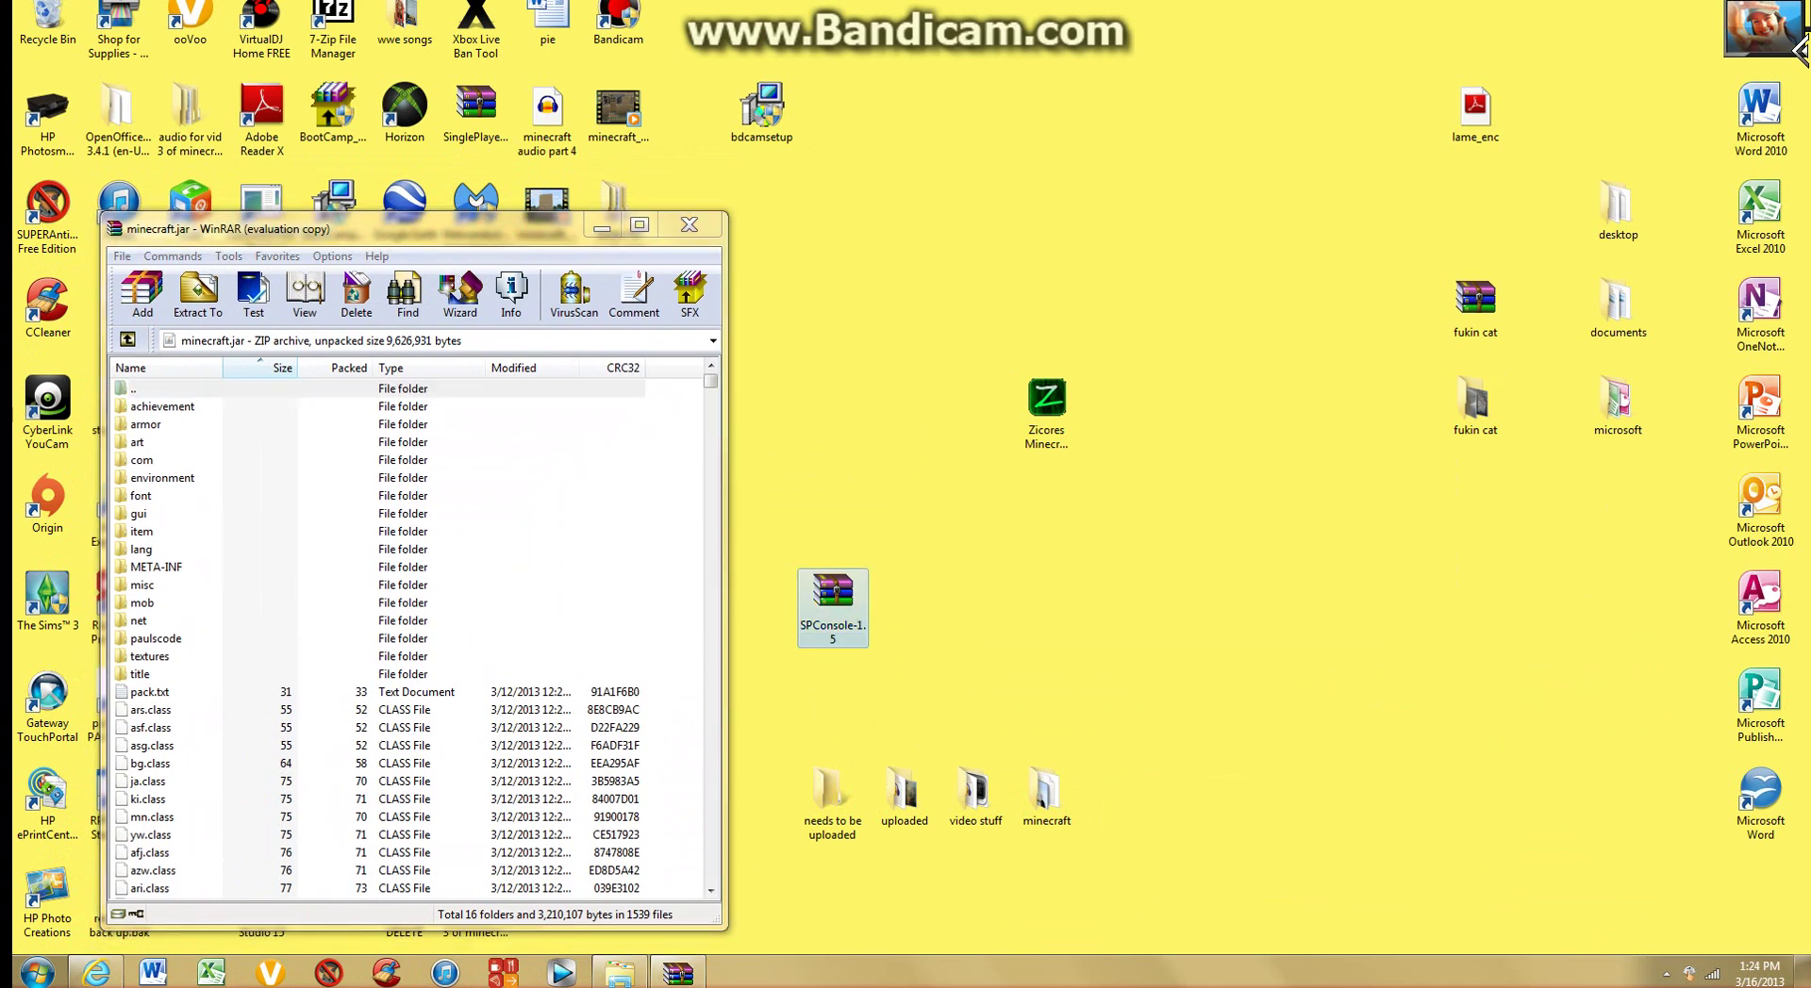
- Open SPConsole-1.5.zip beside minecraft.jar and select the META-INF folder
double_click(832, 604)
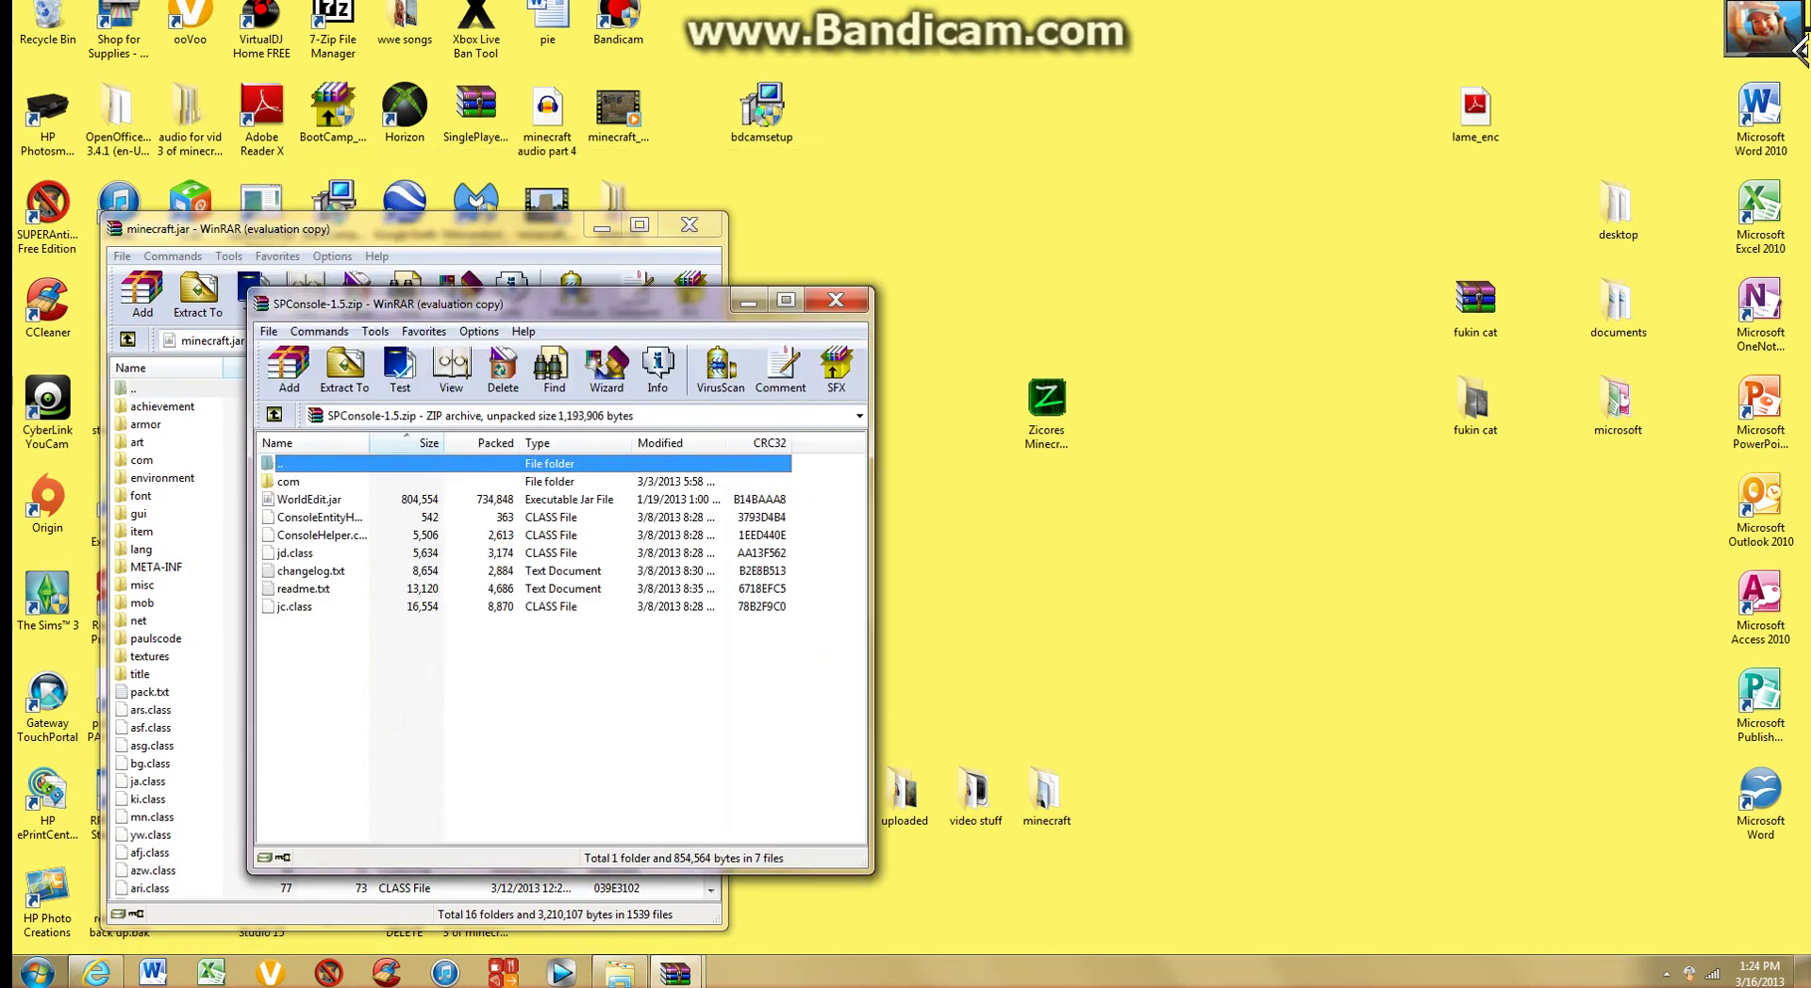
click(706, 500)
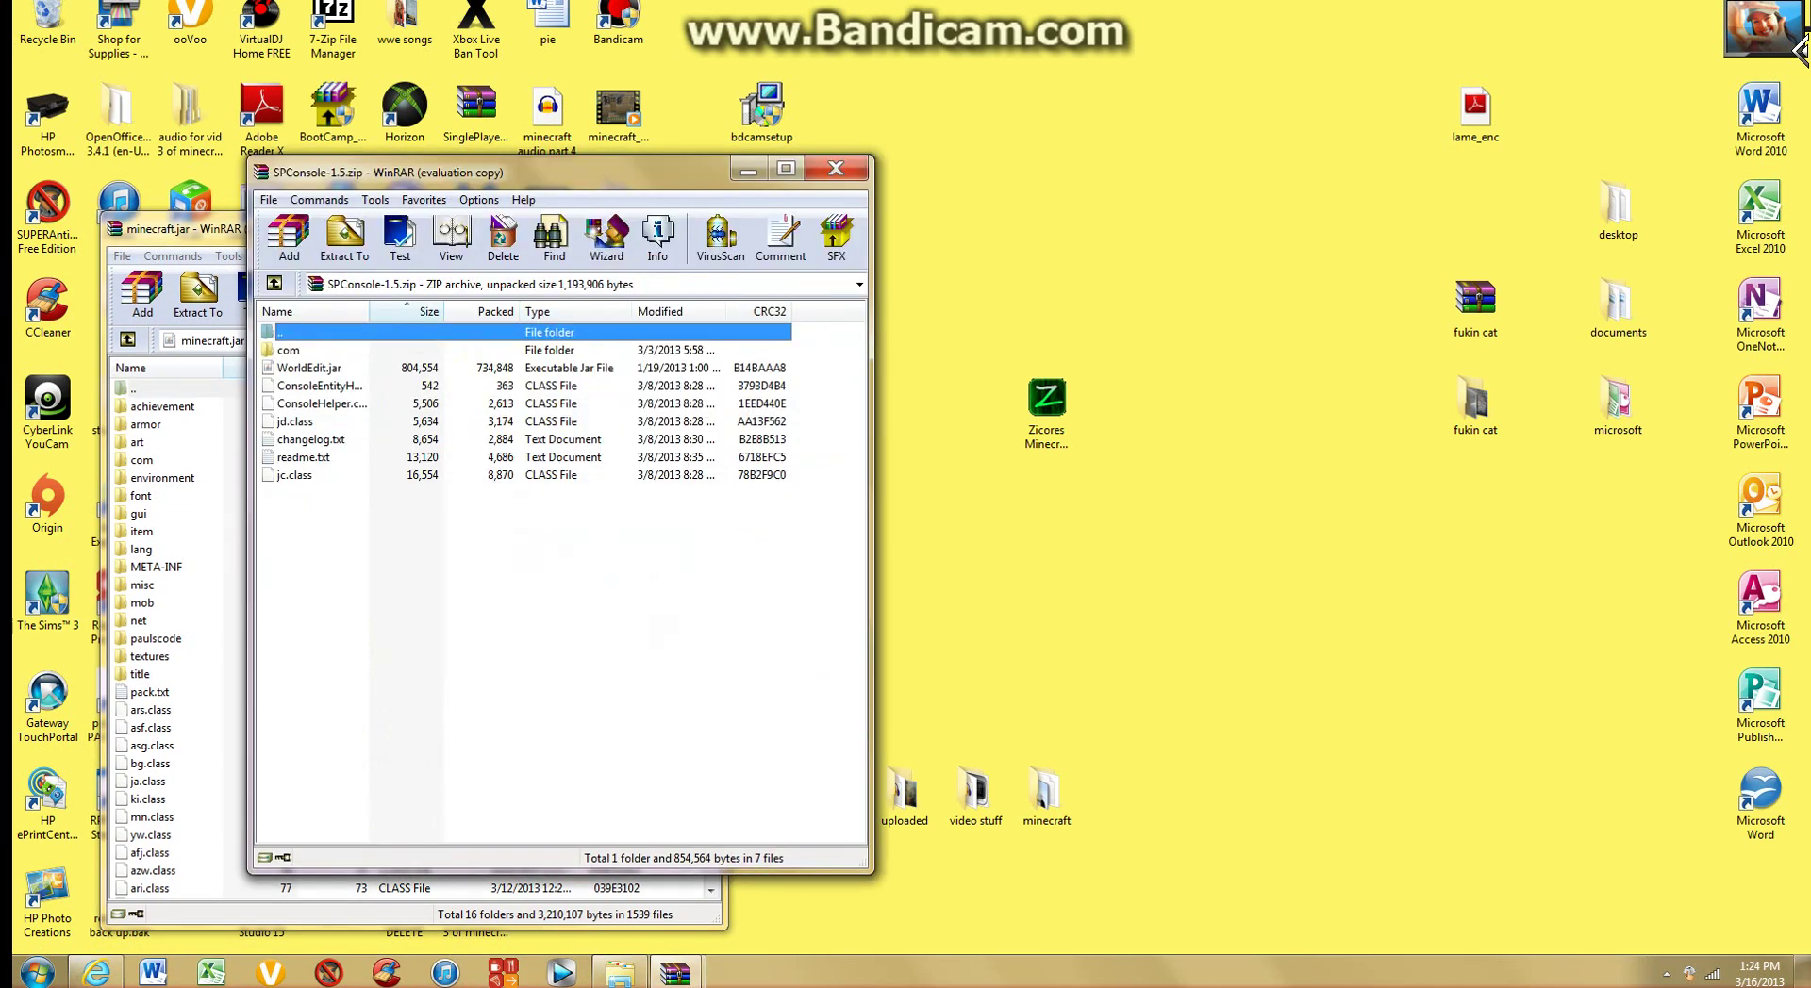
drag(566, 172, 1365, 204)
drag(188, 229, 382, 183)
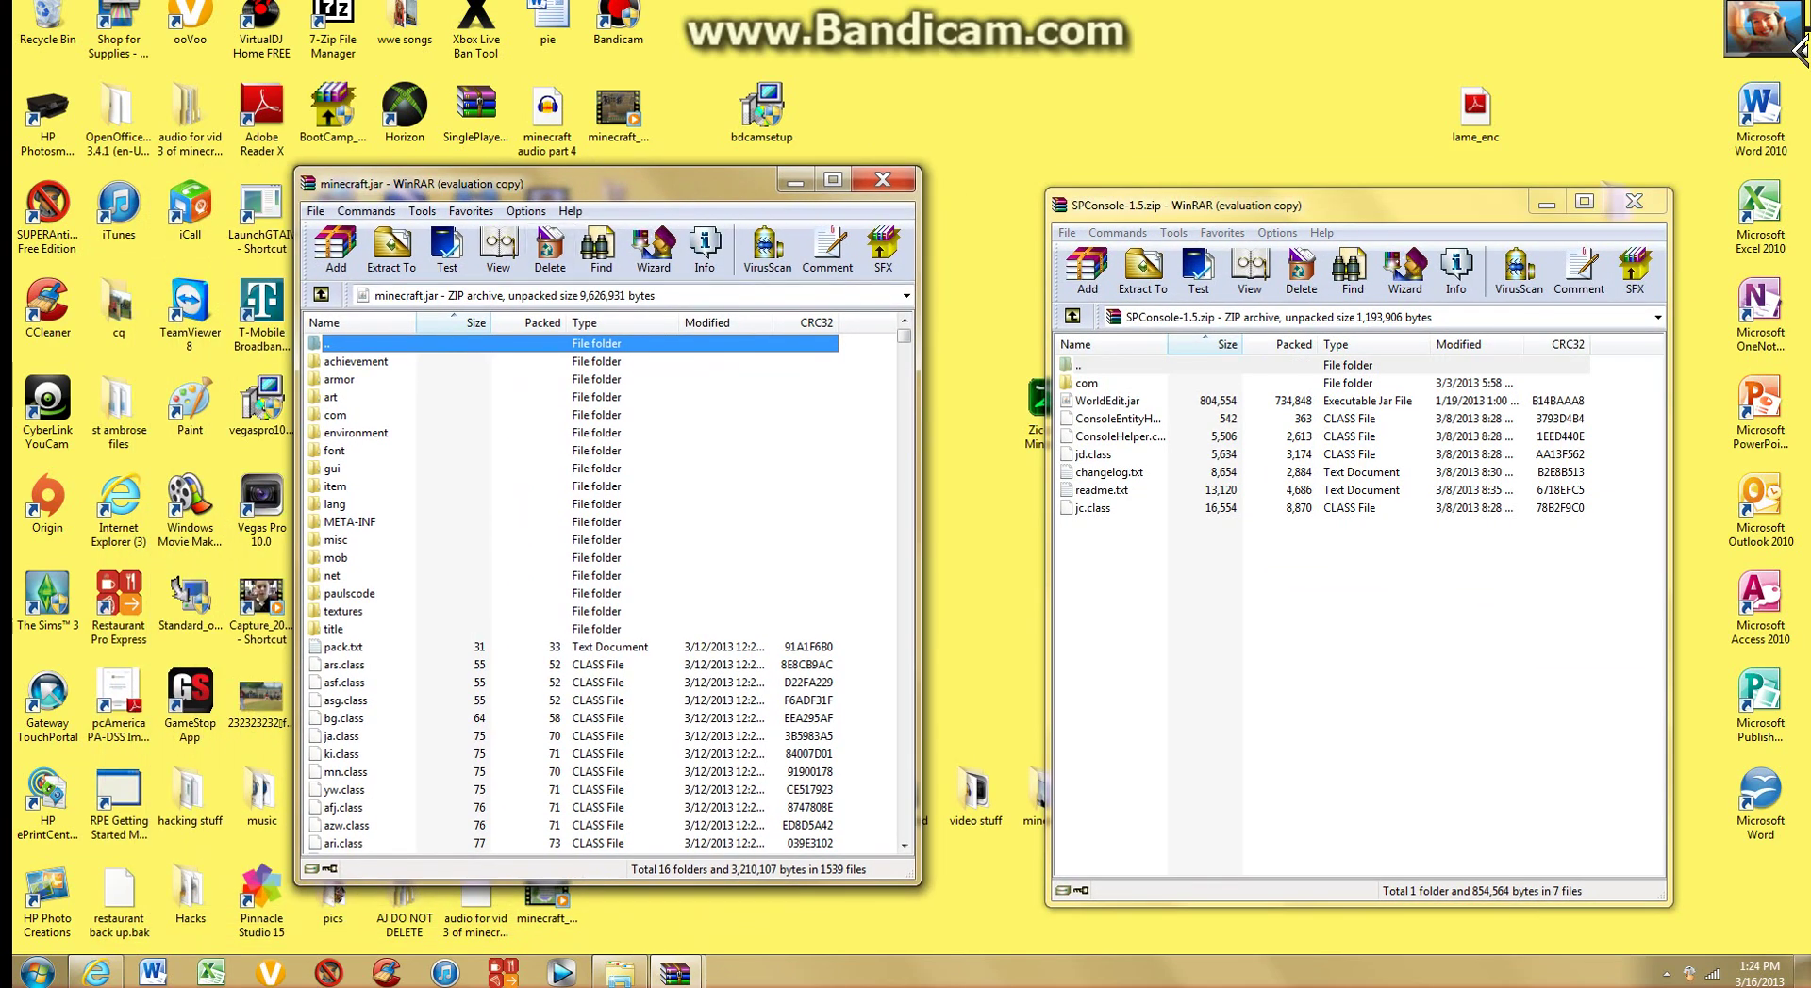
click(350, 521)
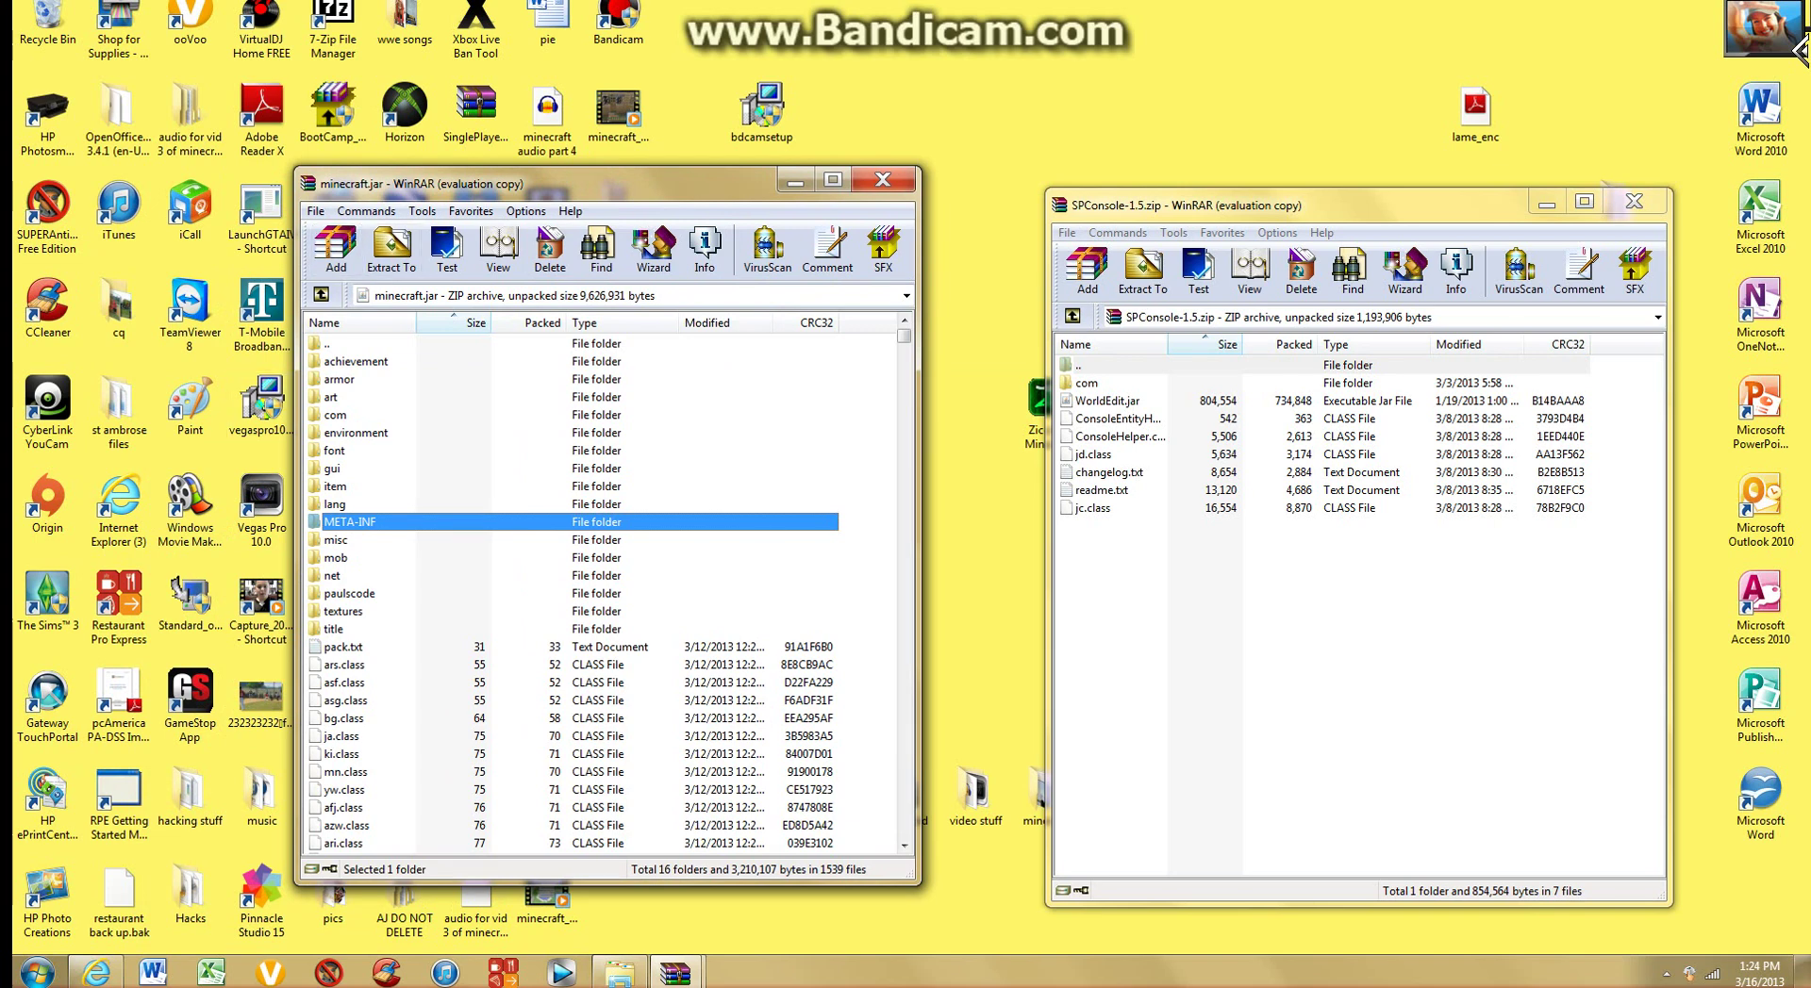
- Delete META-INF, drag all SPConsole-1.5 files into minecraft.jar, then close both WinRAR windows
click(550, 247)
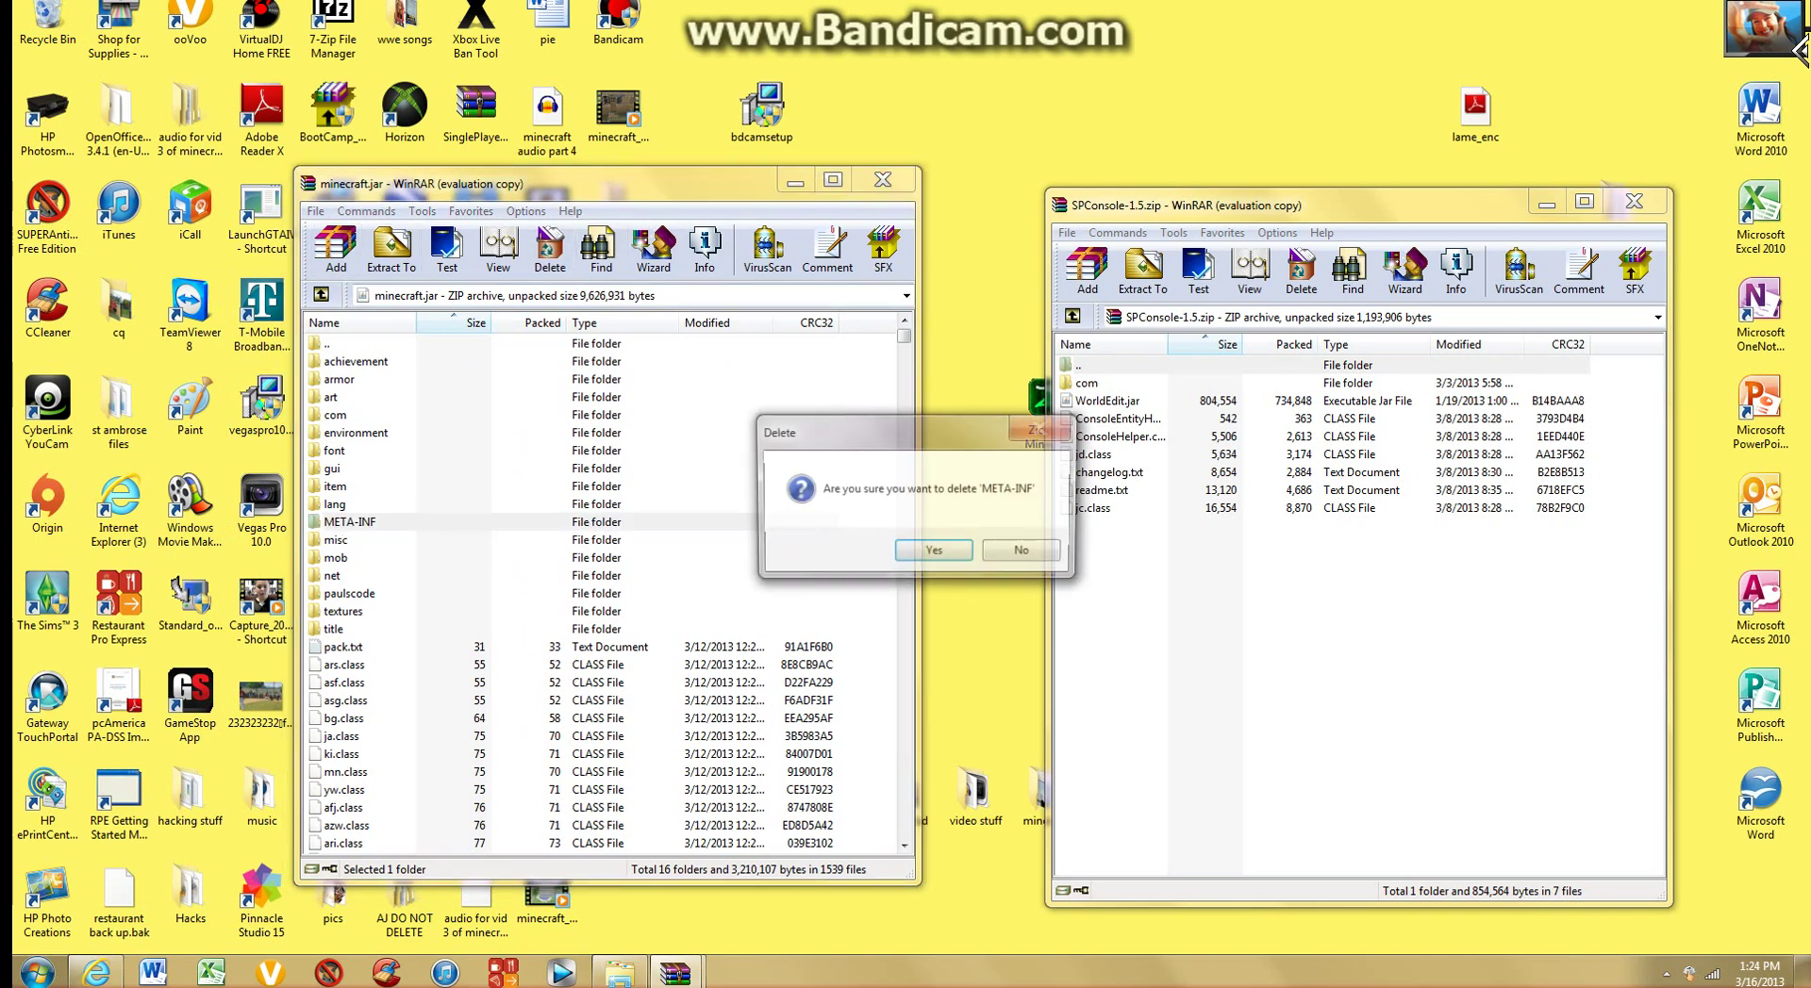
click(933, 552)
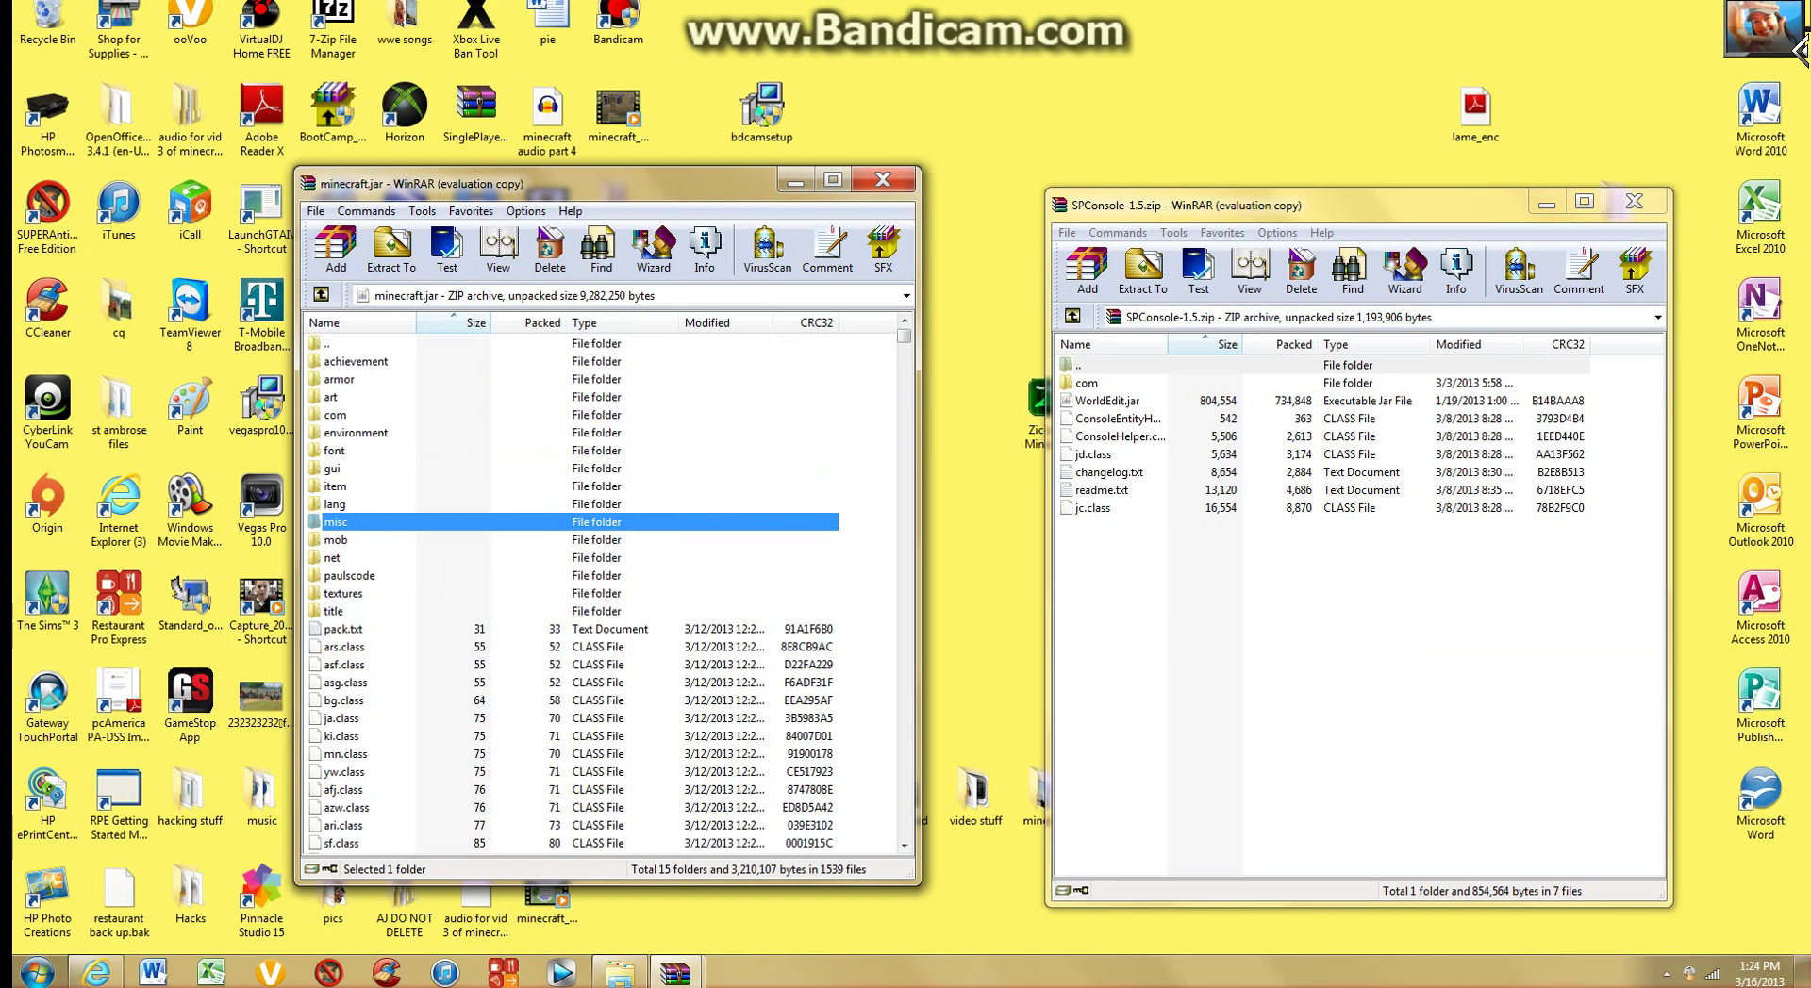
drag(1132, 584, 1132, 353)
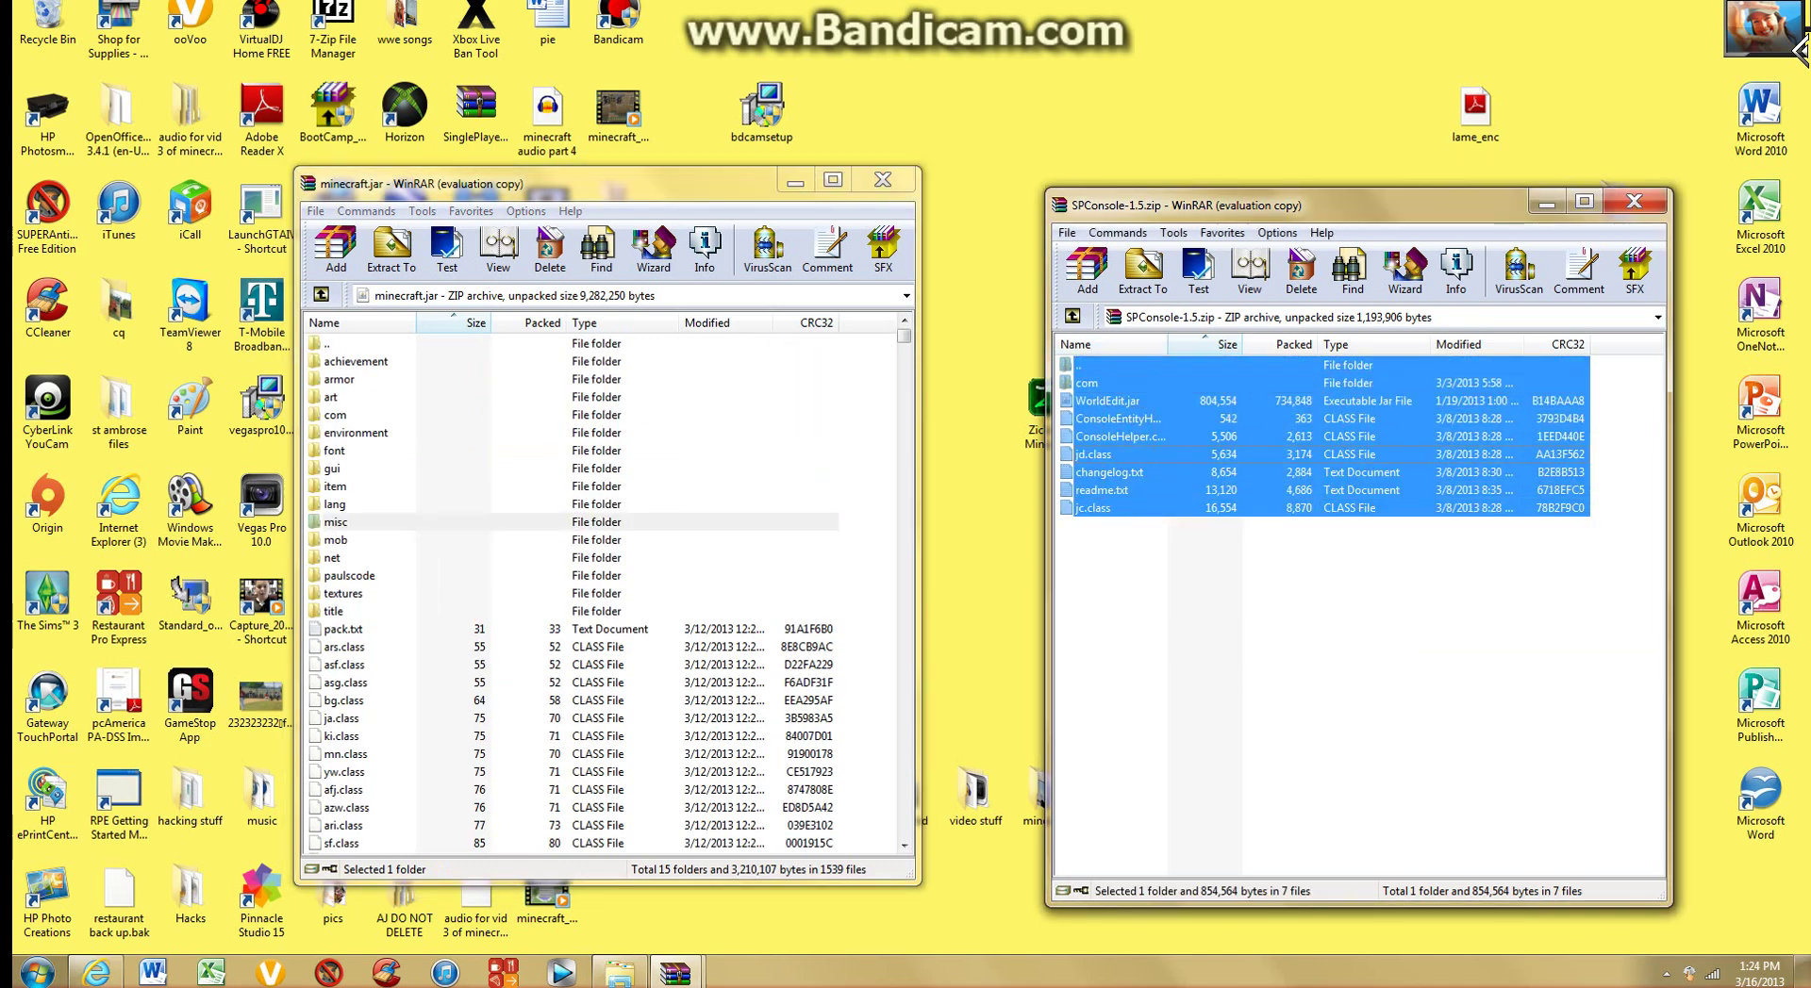
drag(1113, 434, 585, 528)
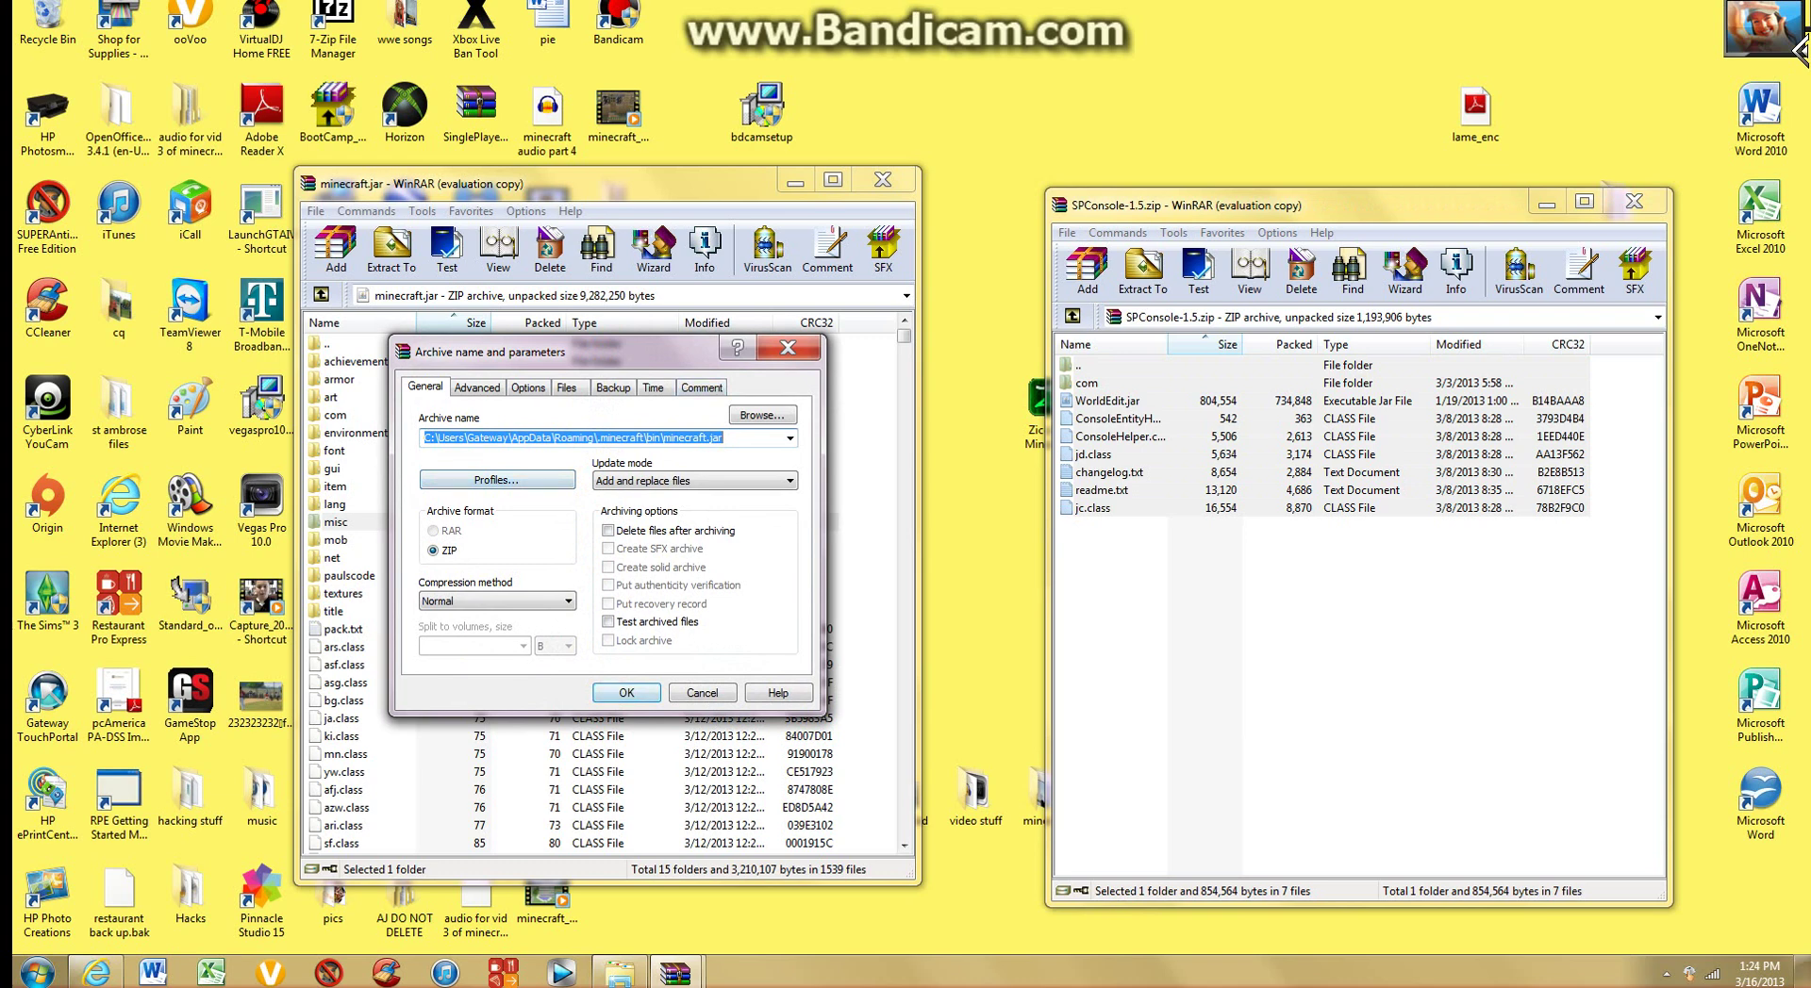
key(Return)
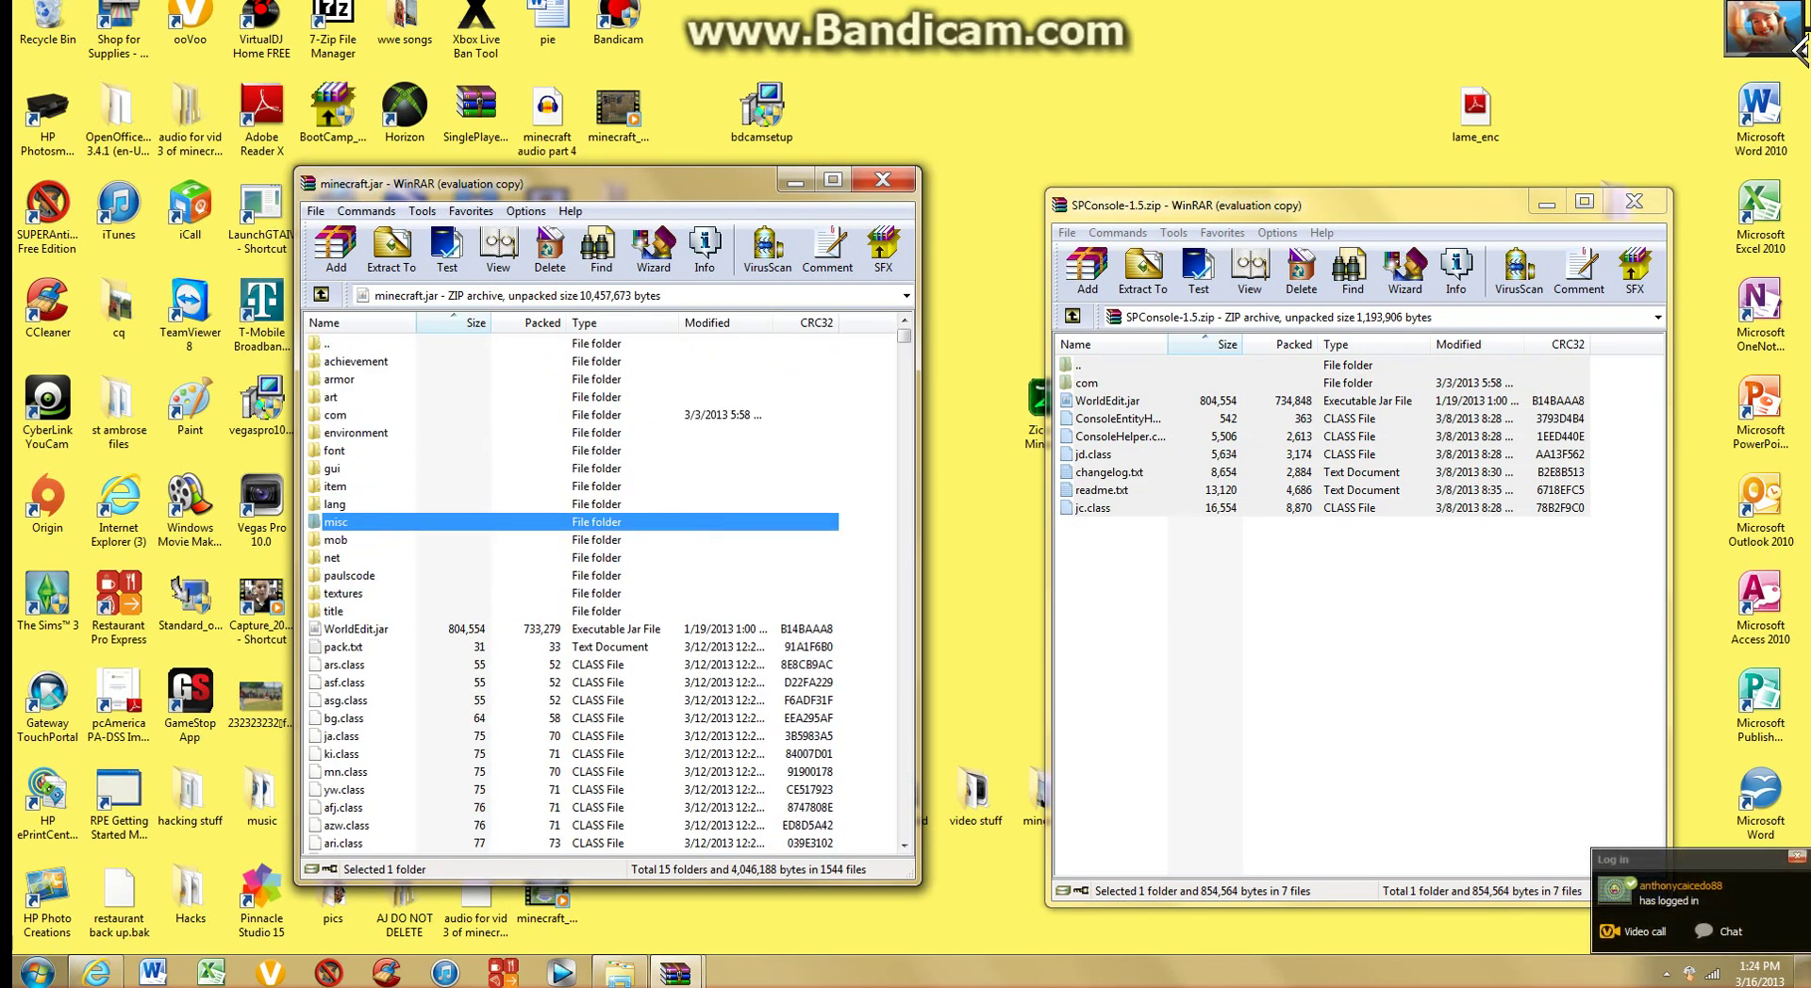
click(1633, 201)
click(883, 179)
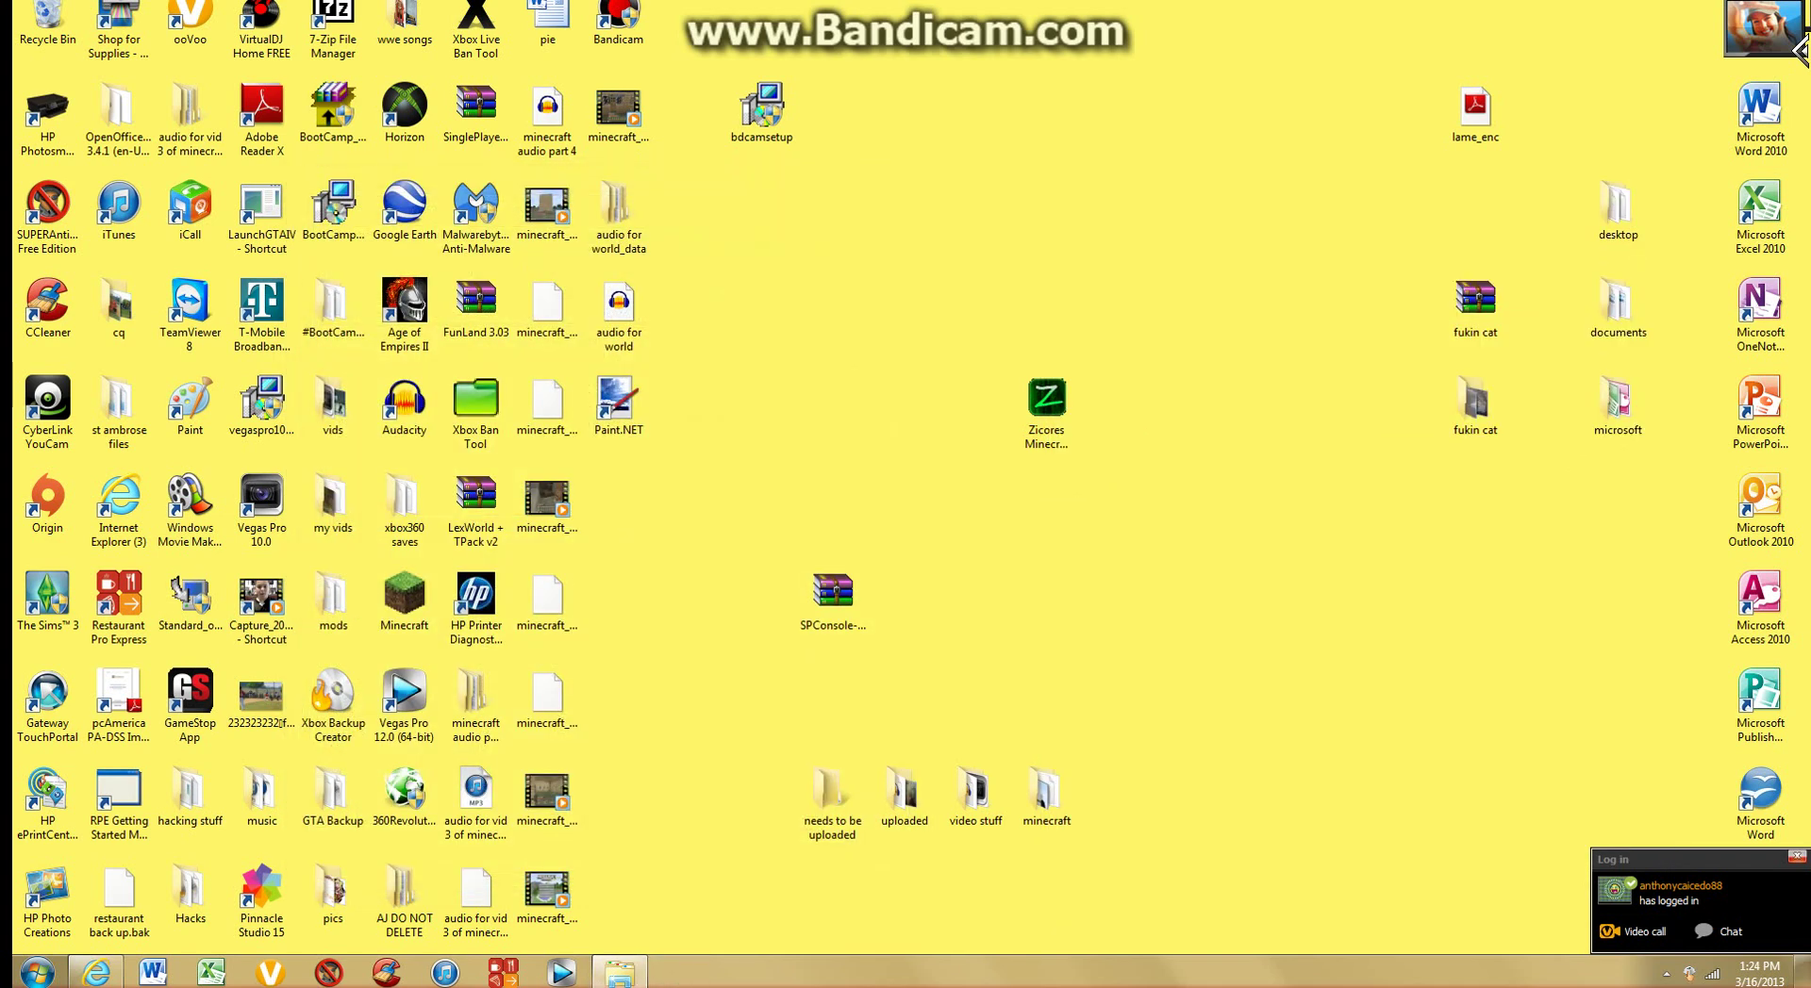
- Launch Minecraft 1.5, log in, and load New World from the Singleplayer list
click(404, 601)
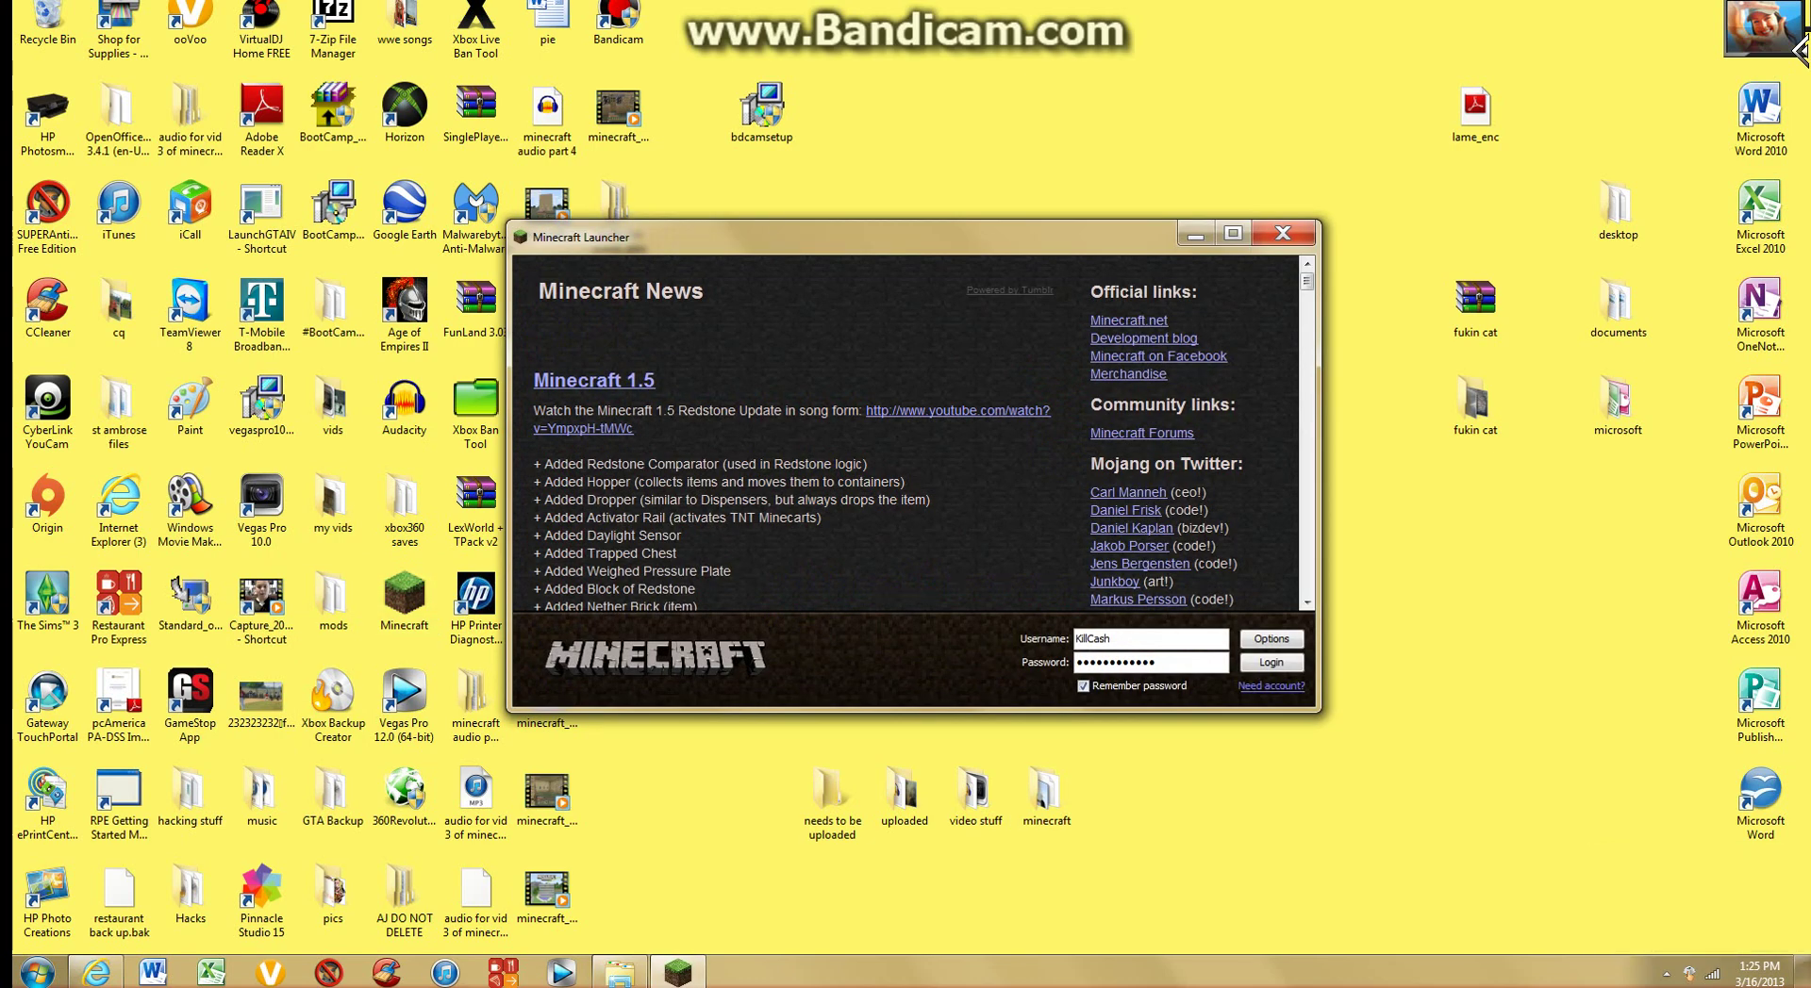
key(Return)
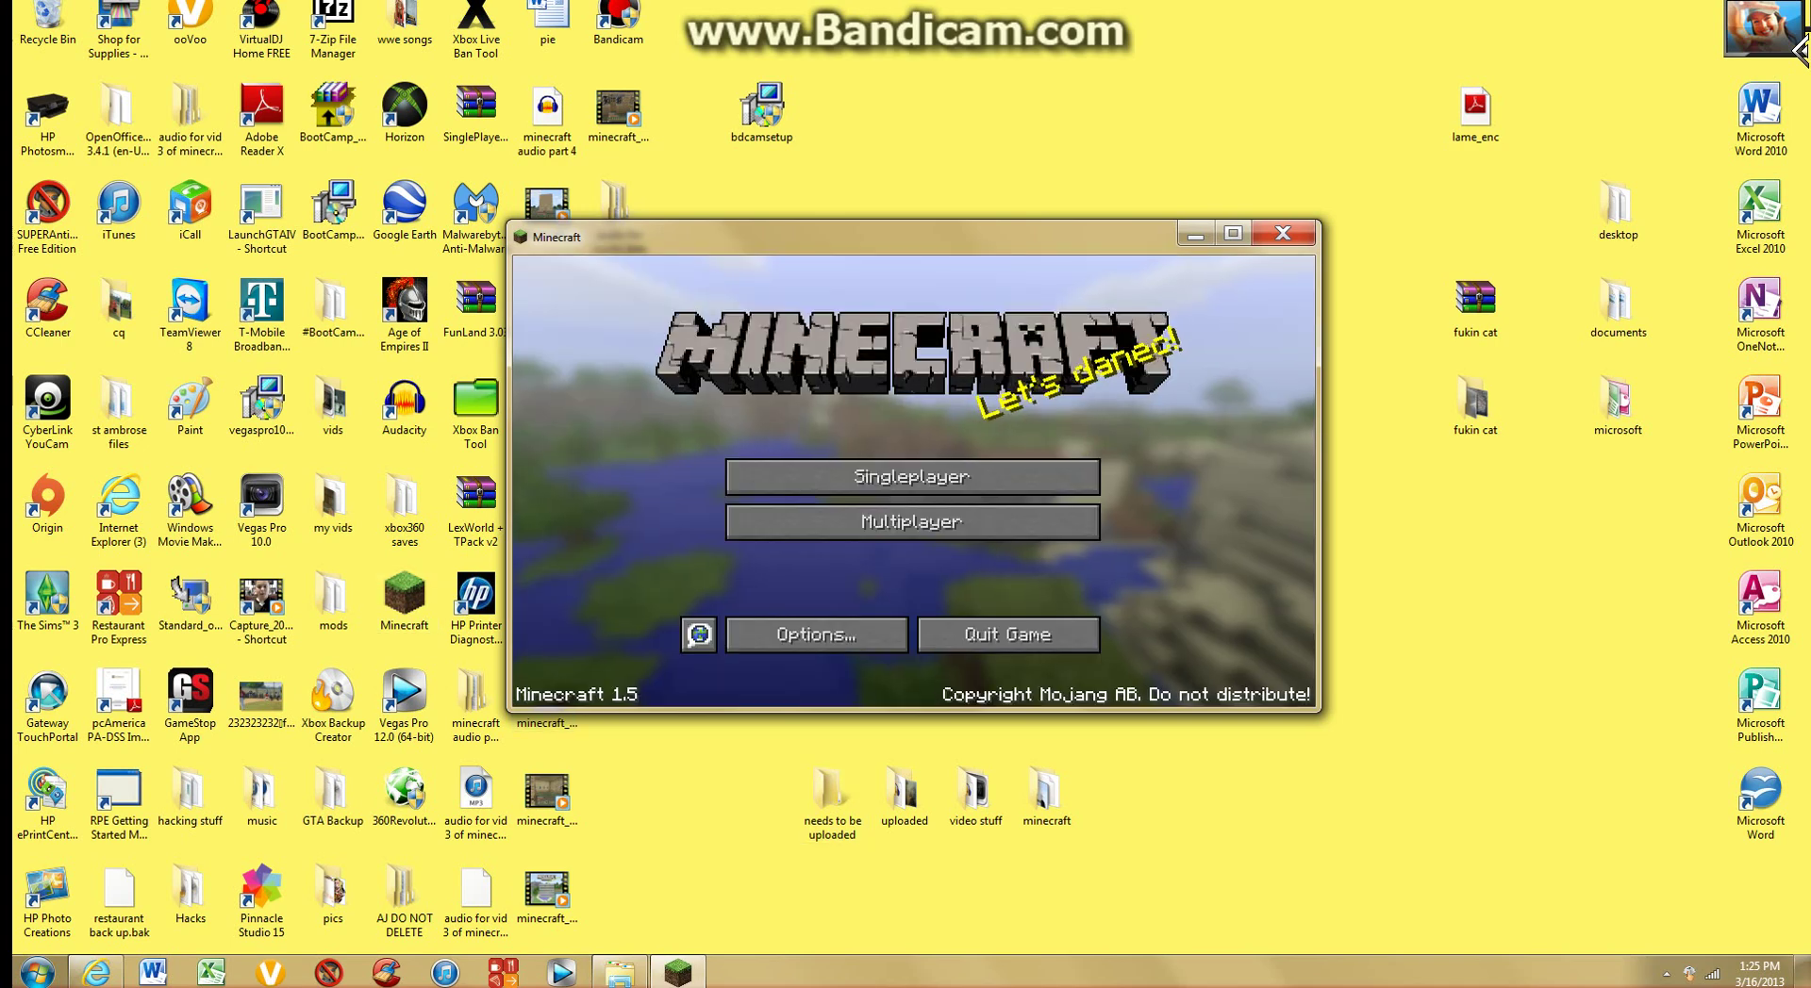
click(912, 476)
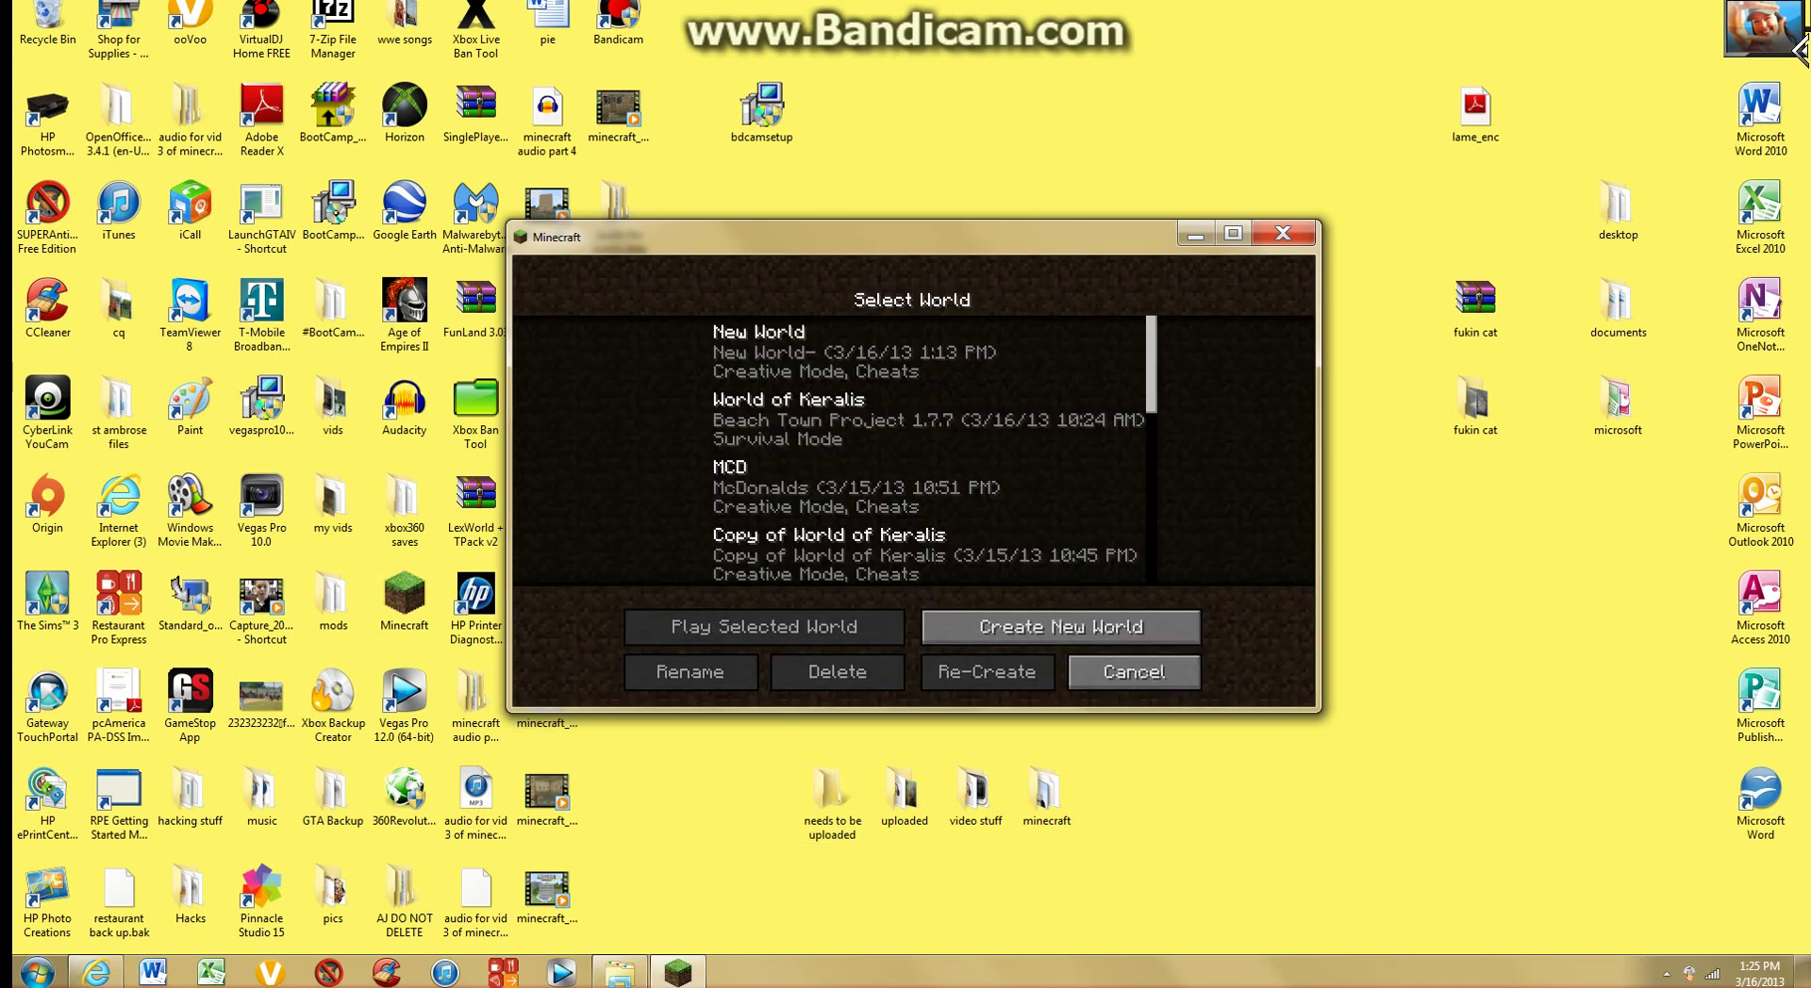
click(912, 352)
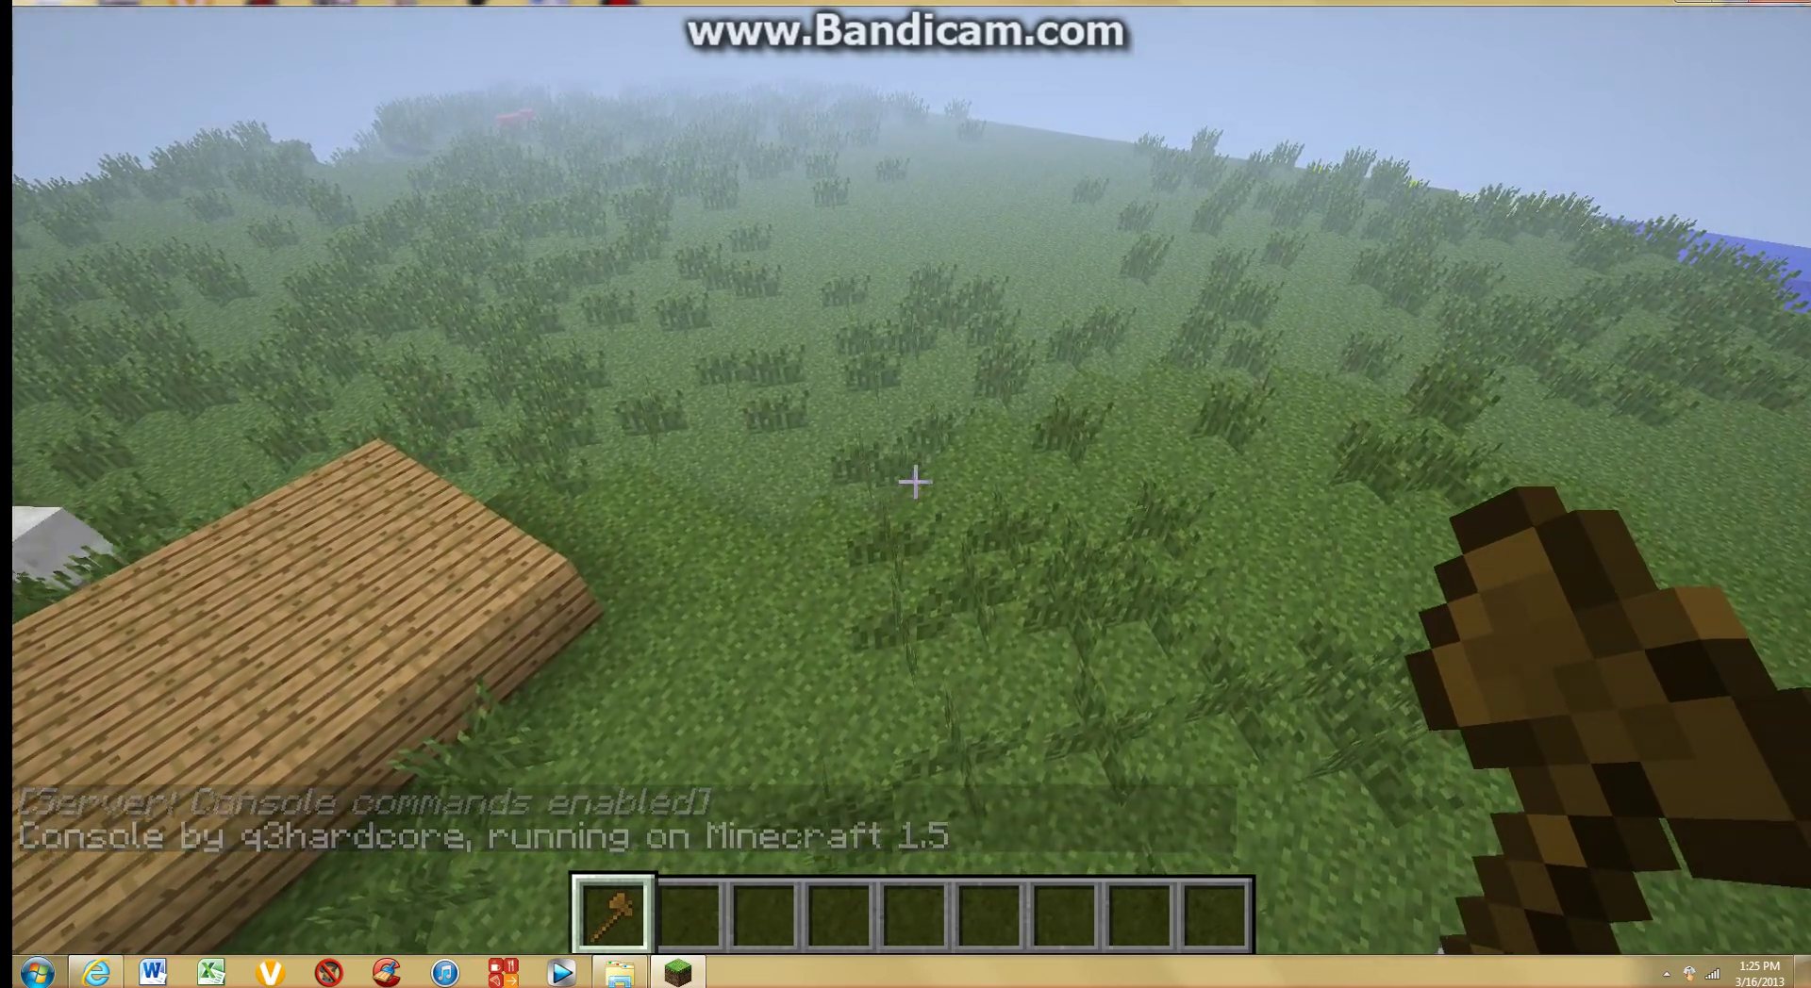
- Check the creative inventory, look around New World, then pause to the Game menu
key(e)
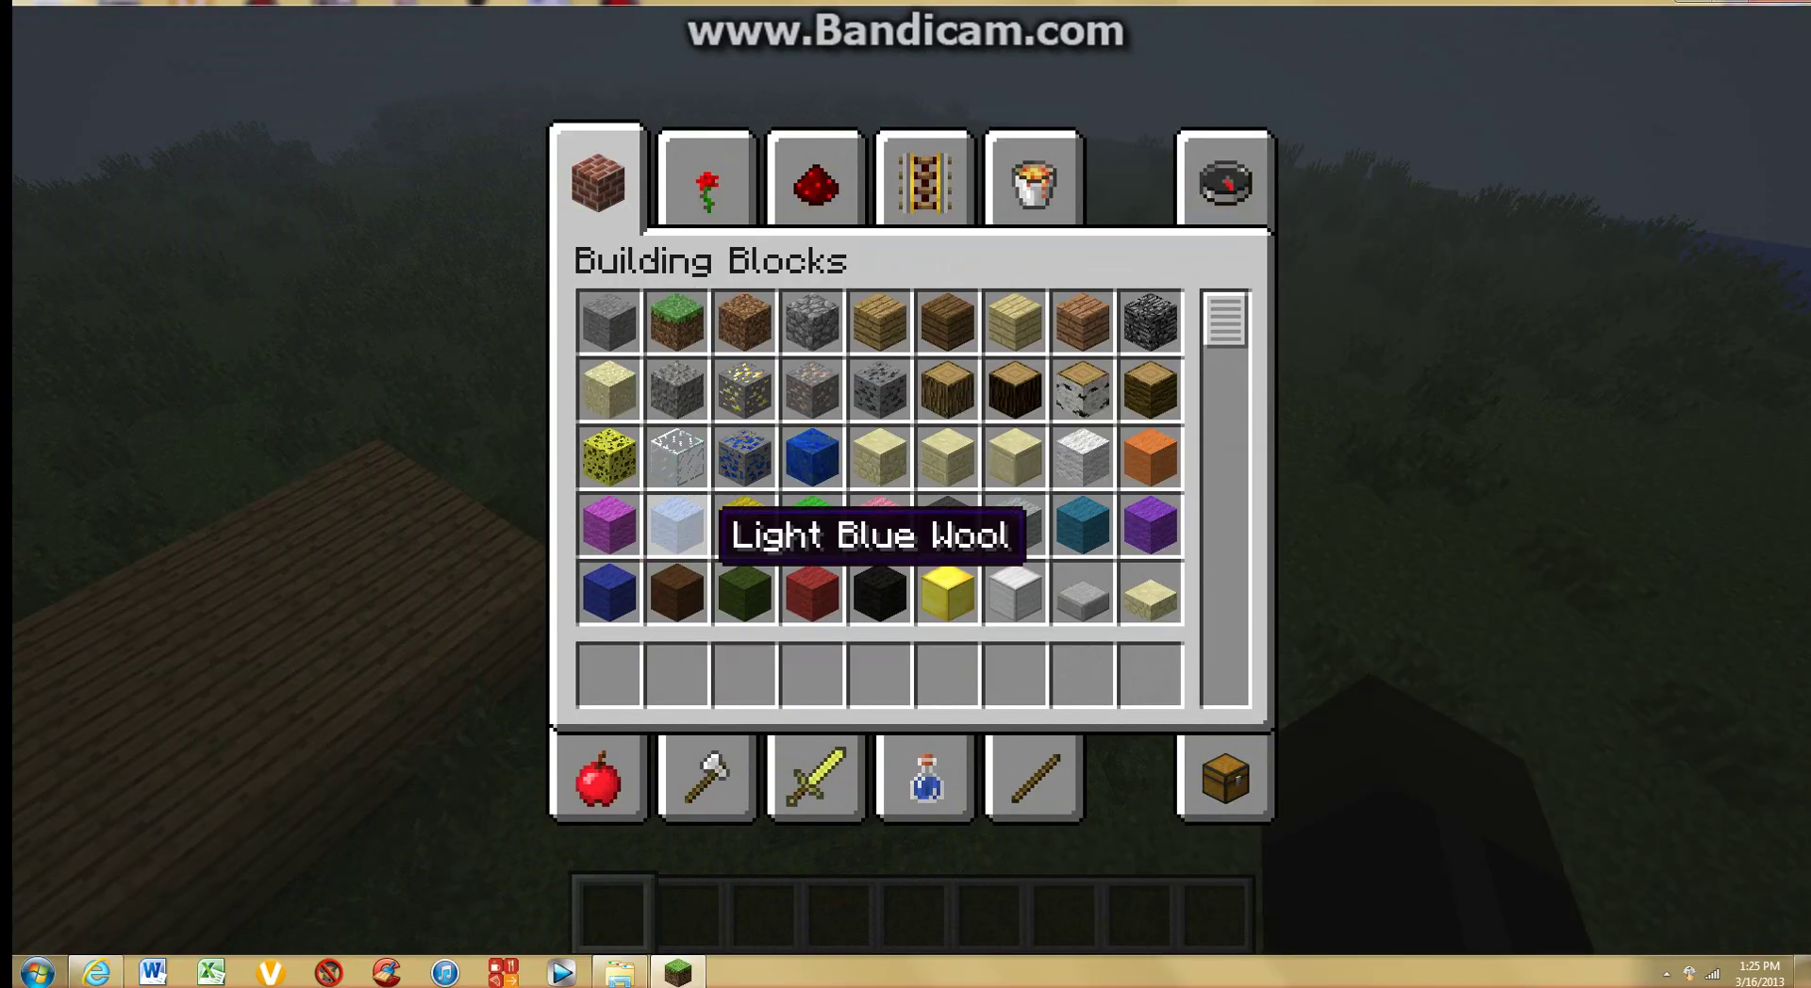
key(e)
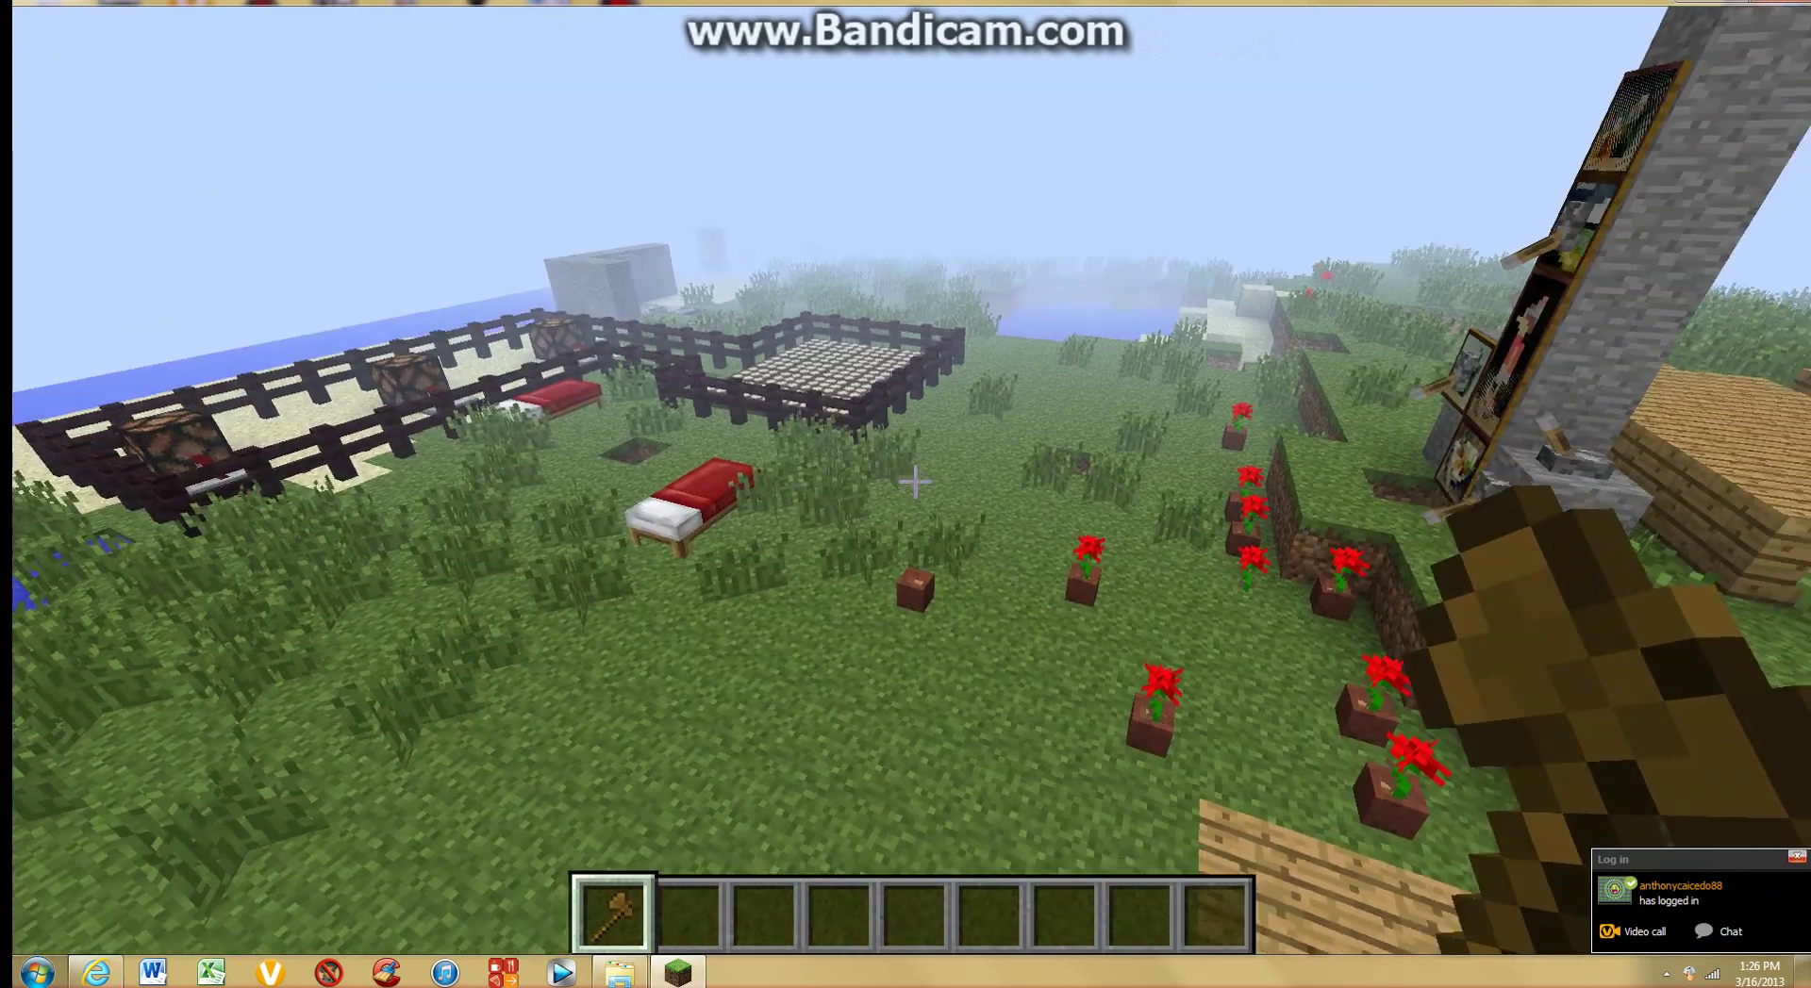
key(Escape)
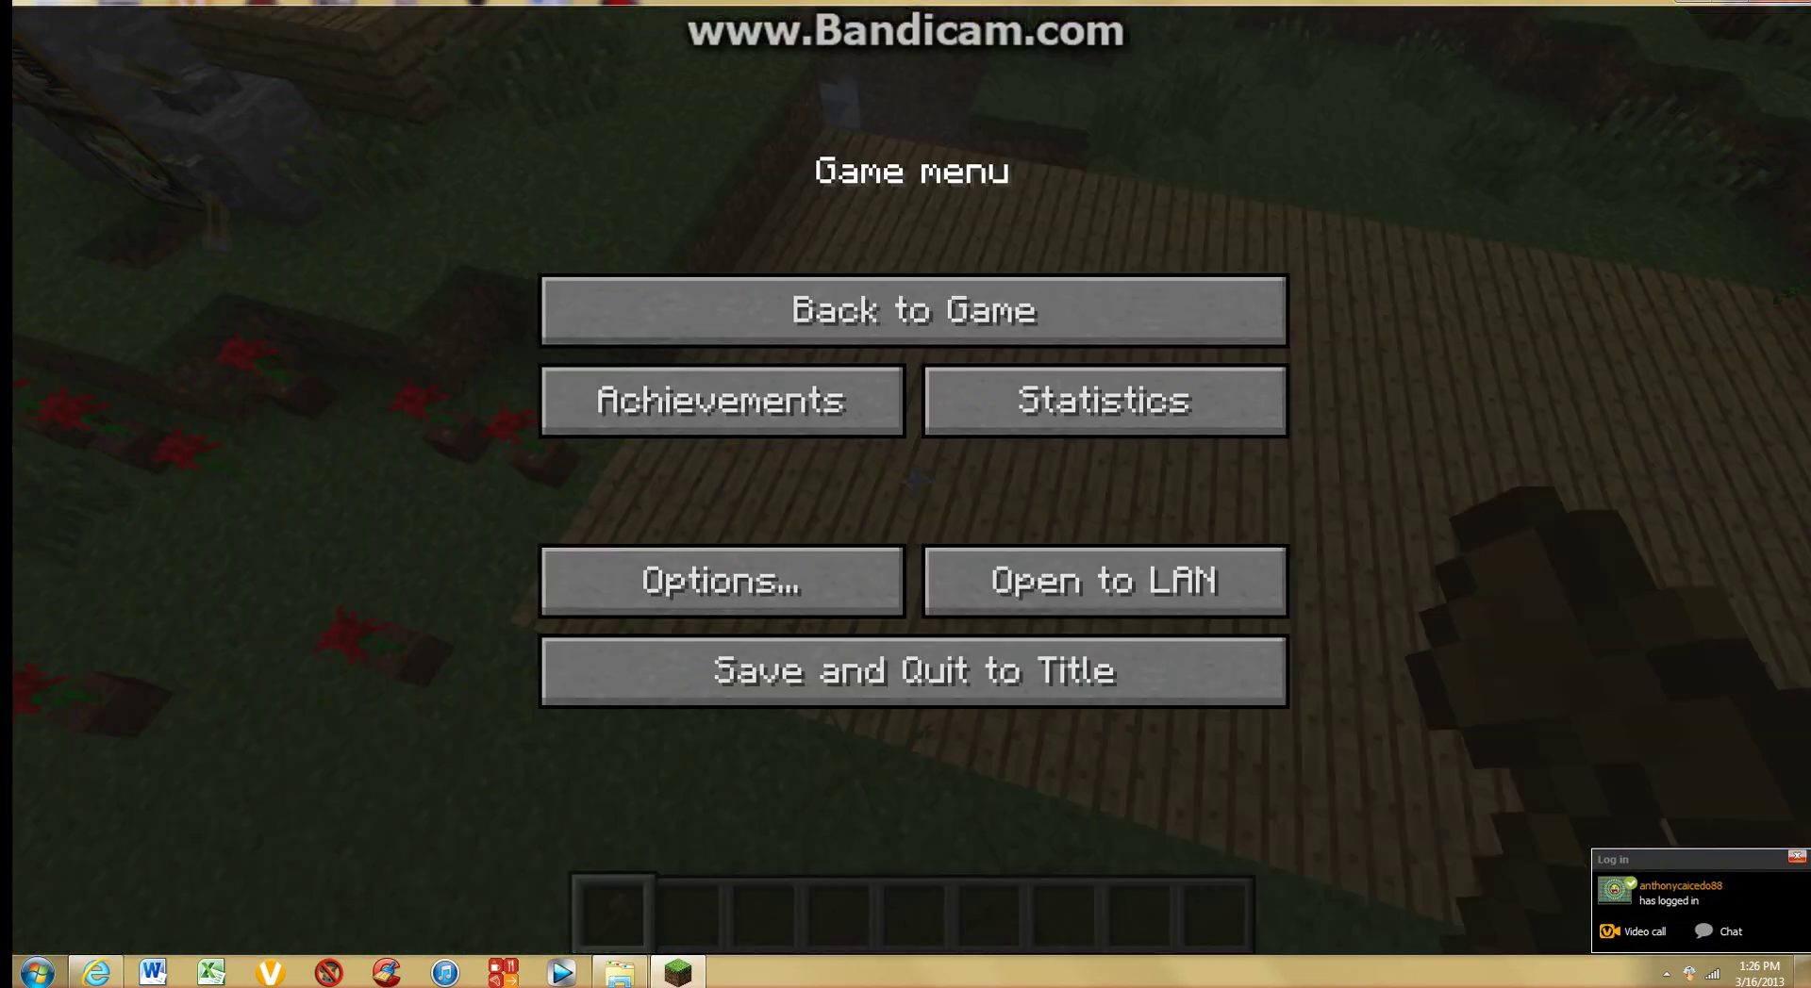